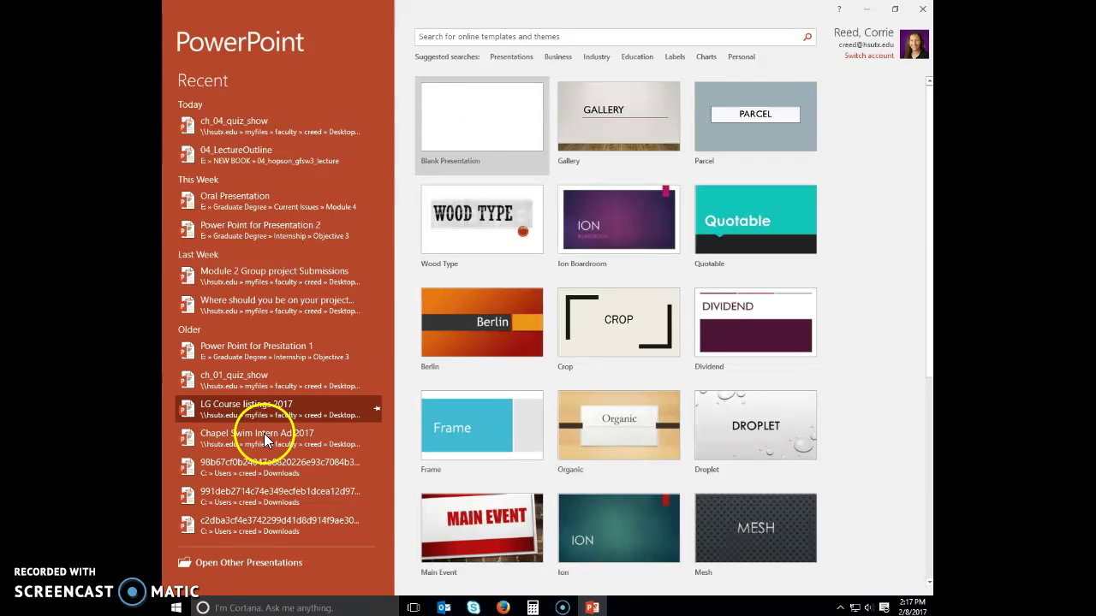
Step: Preview the Berlin design theme and pick its green colour variant
click(517, 337)
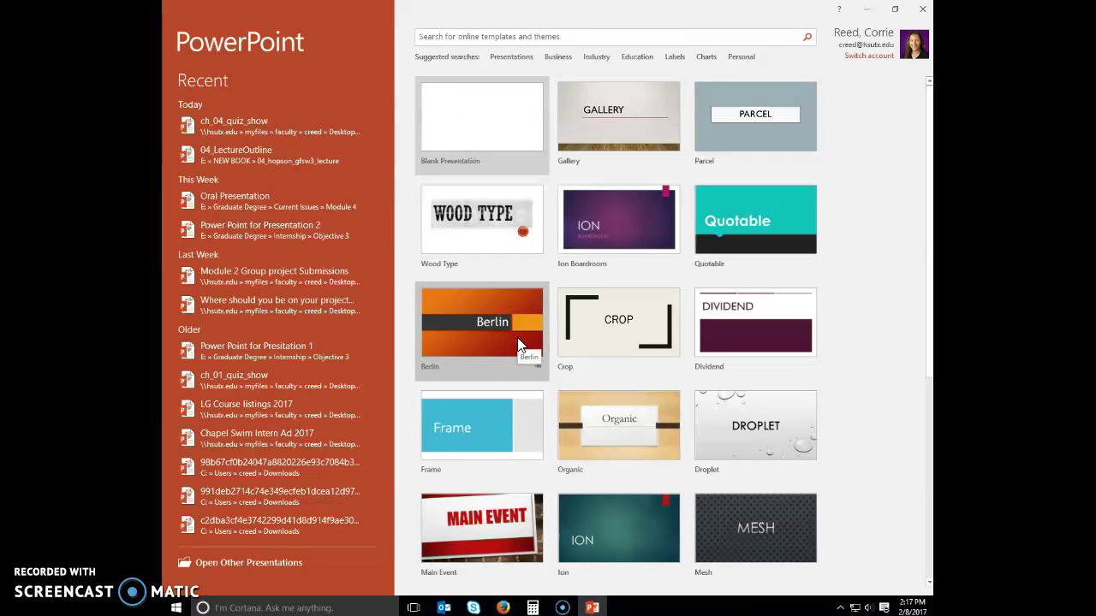
click(517, 338)
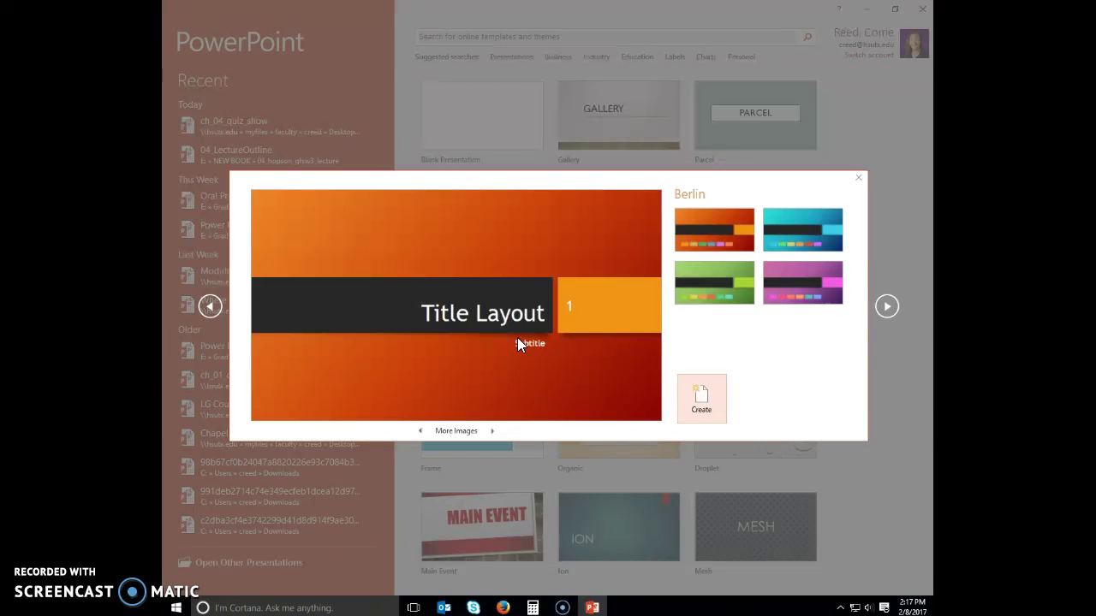
click(719, 280)
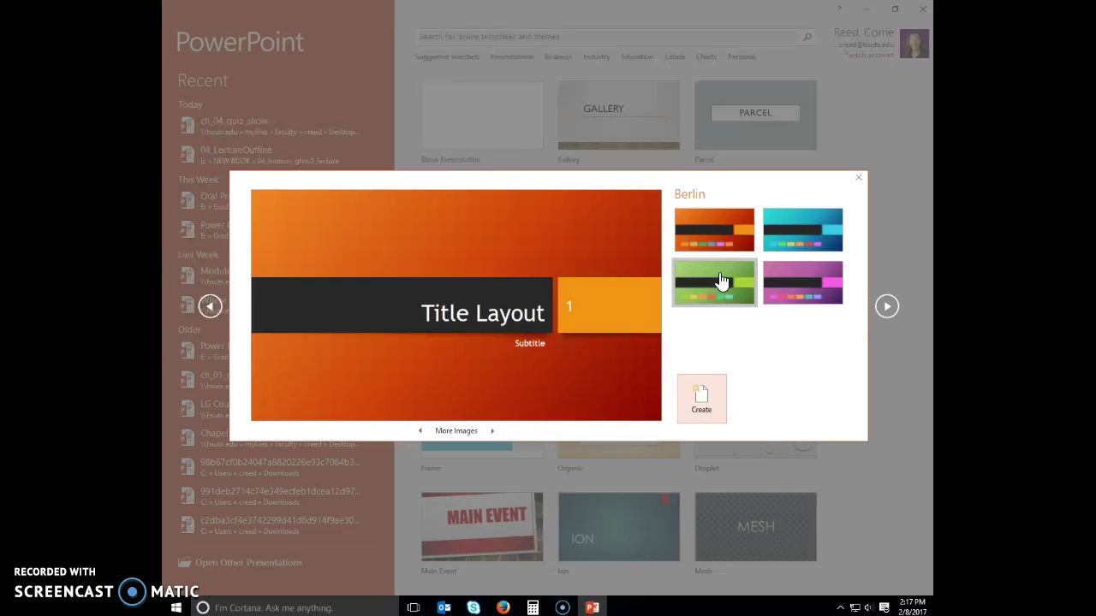
click(721, 280)
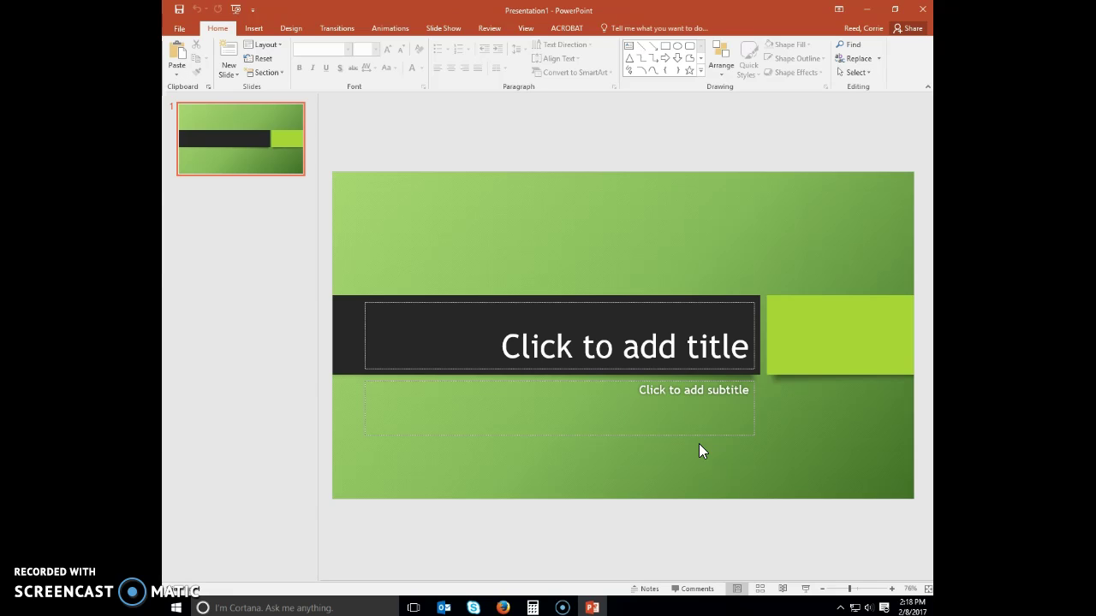
Step: Enter the title 'Autumn Family Programs' and the subtitle 'Tall Oaks Nature Center'
click(680, 355)
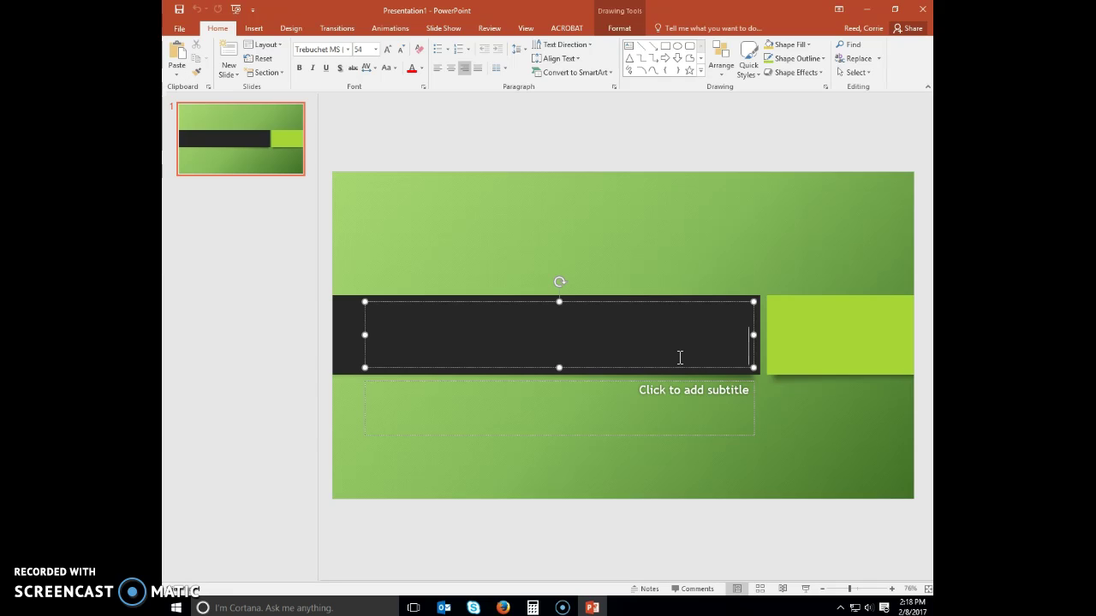
text(Autu)
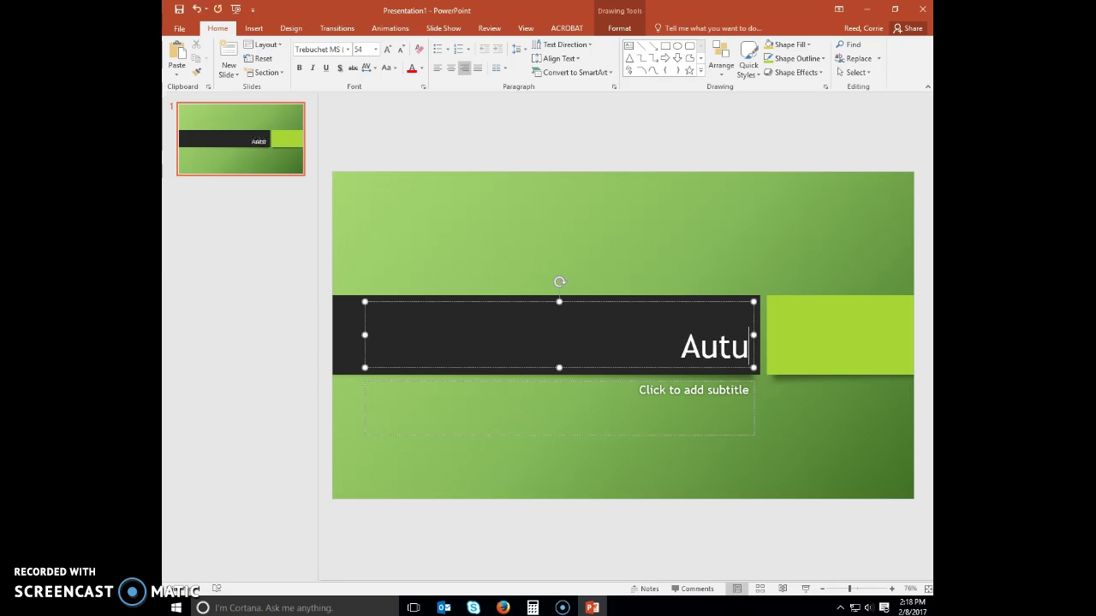
text(mn Fam)
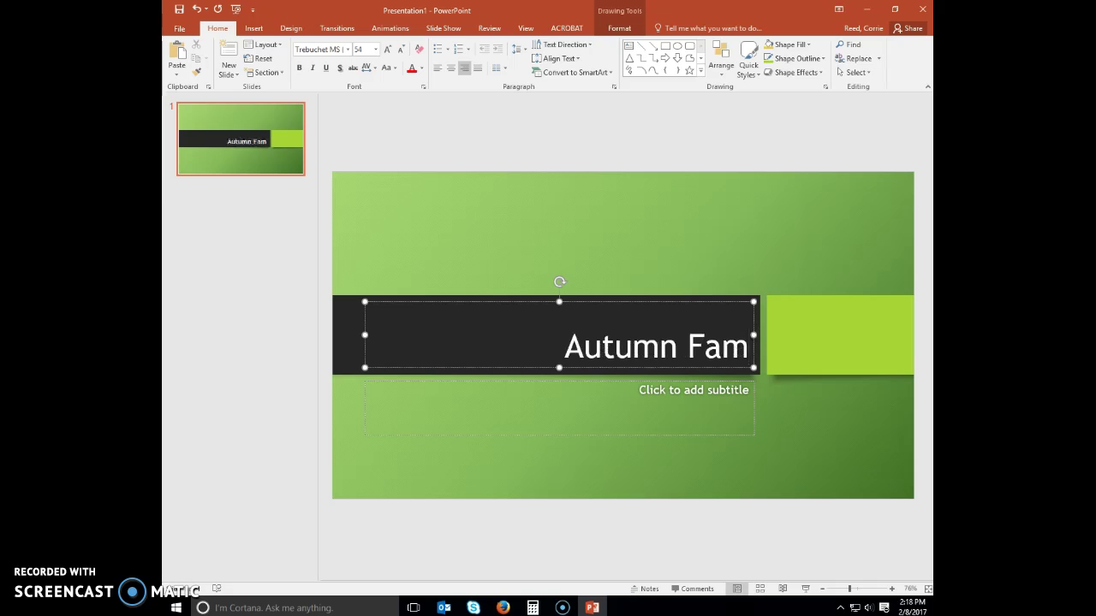
text(ily Programs)
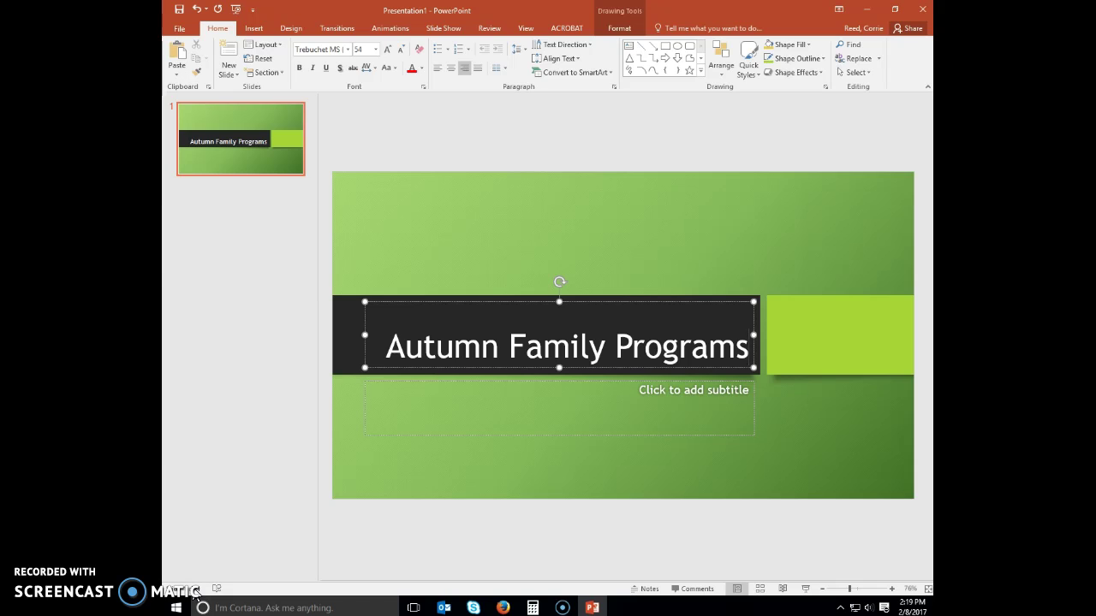
click(686, 408)
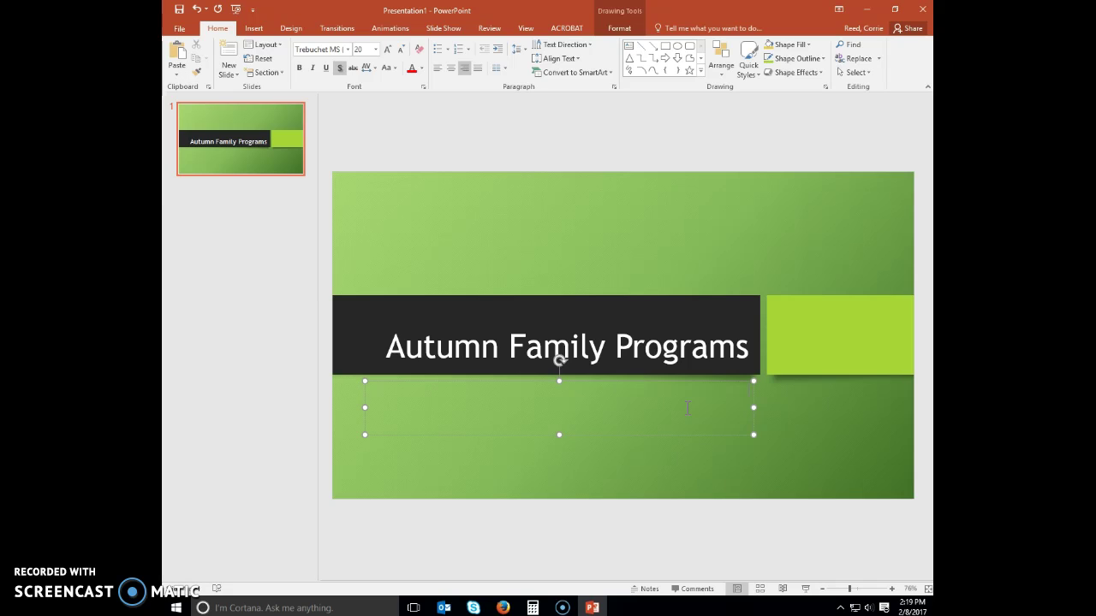
text(Tall Oaks Nature Center)
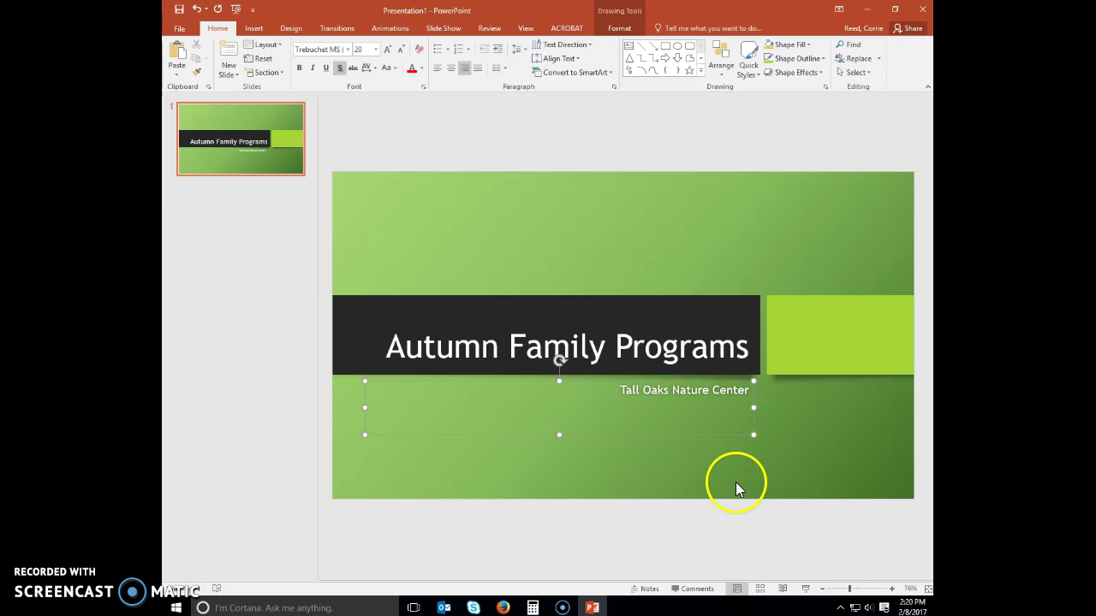
click(891, 589)
click(891, 589)
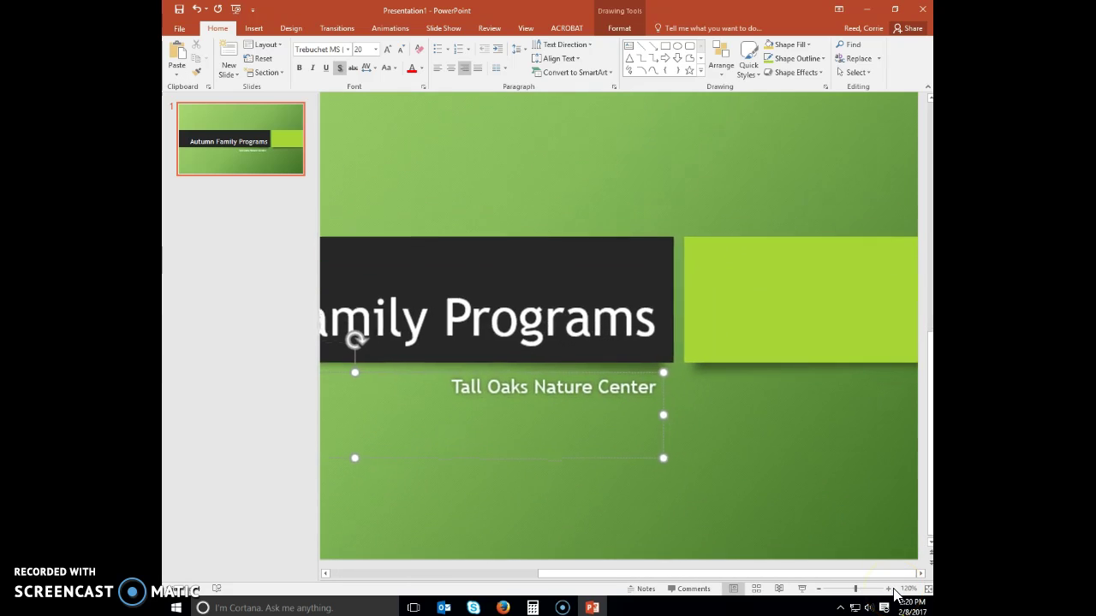
click(818, 589)
click(819, 589)
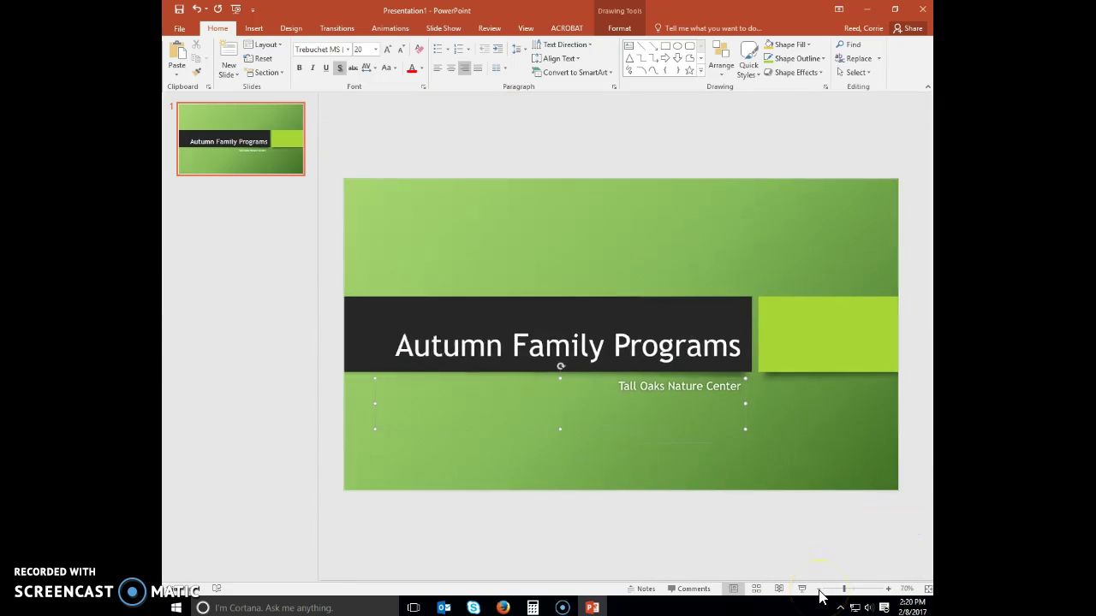
click(887, 589)
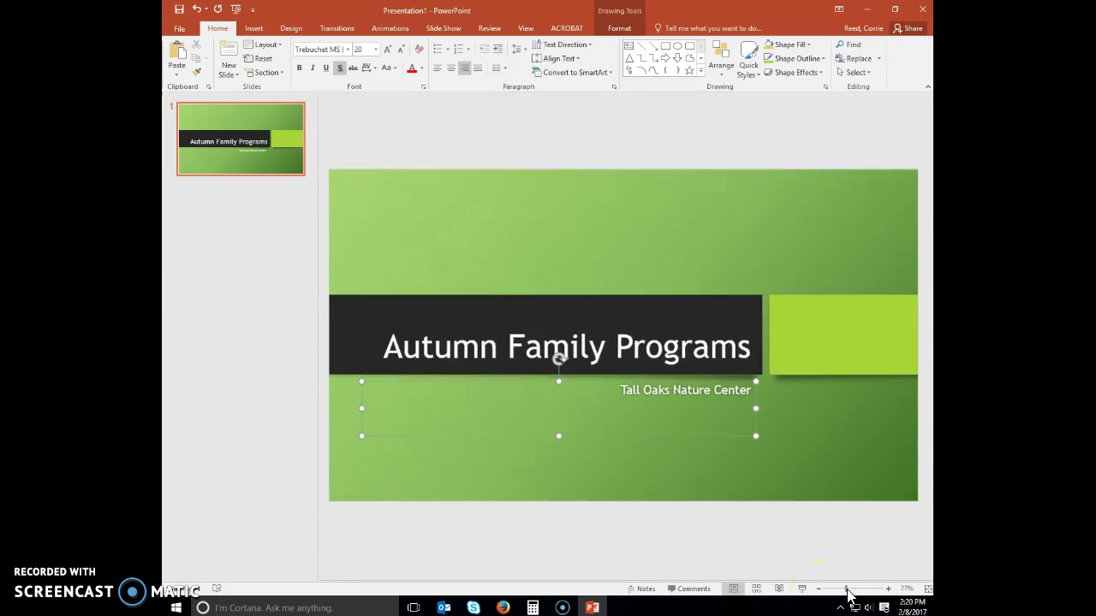
click(887, 589)
click(887, 589)
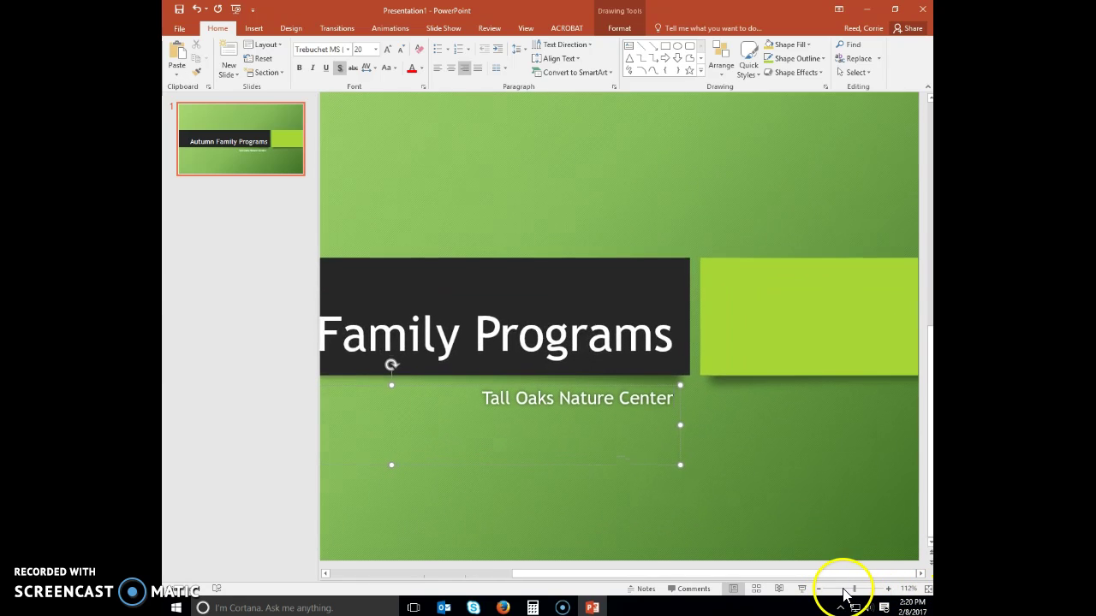
click(829, 589)
click(856, 590)
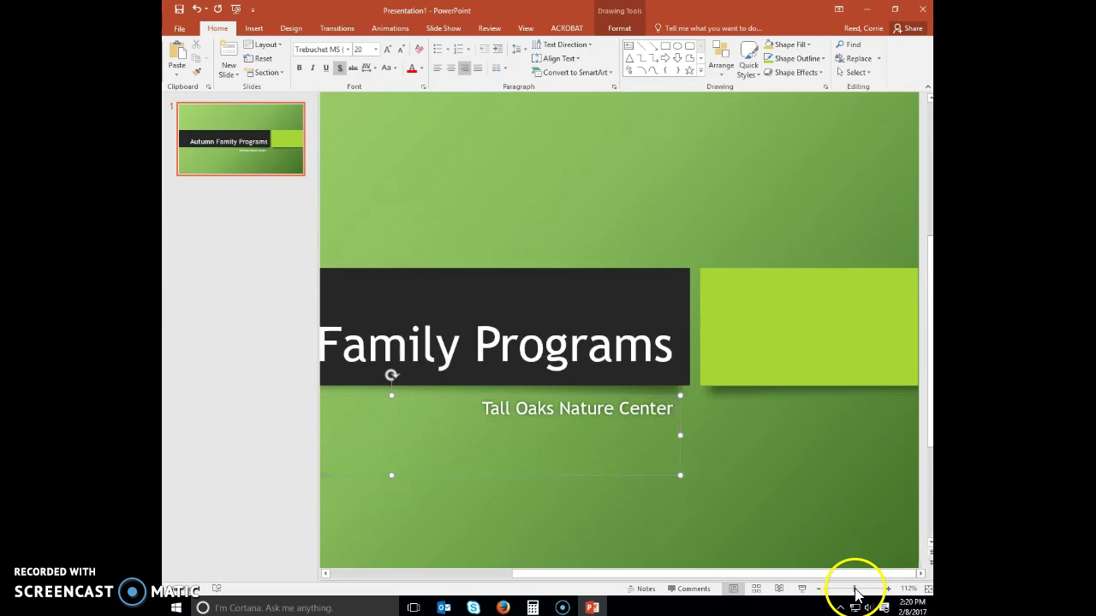
click(843, 590)
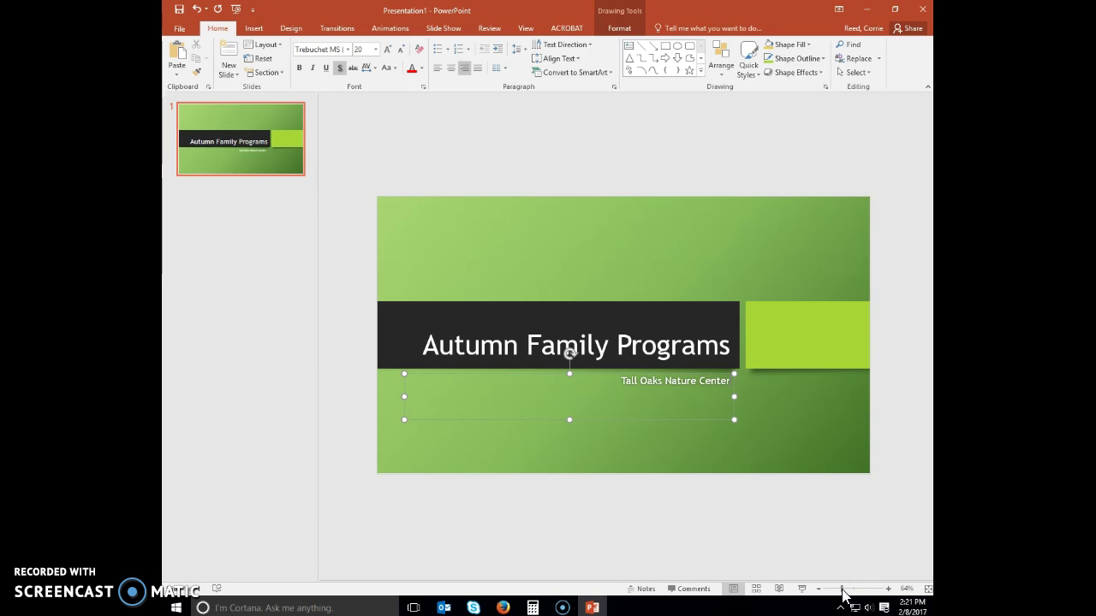
Step: Make the subtitle 'Tall Oaks Nature Center' italic at 36 point
triple_click(630, 382)
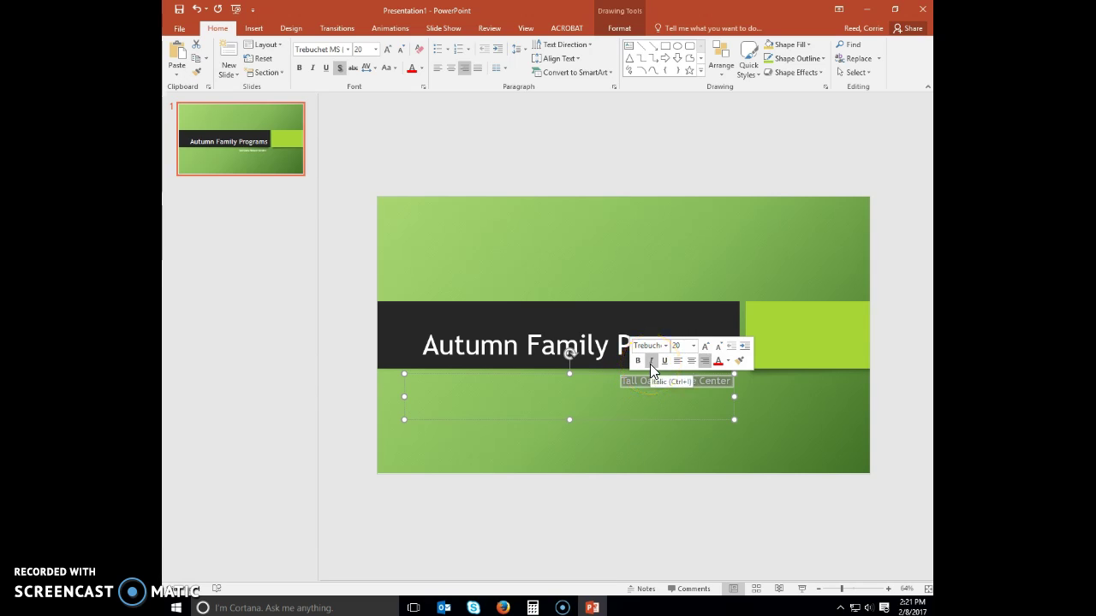
click(651, 360)
click(703, 347)
click(703, 347)
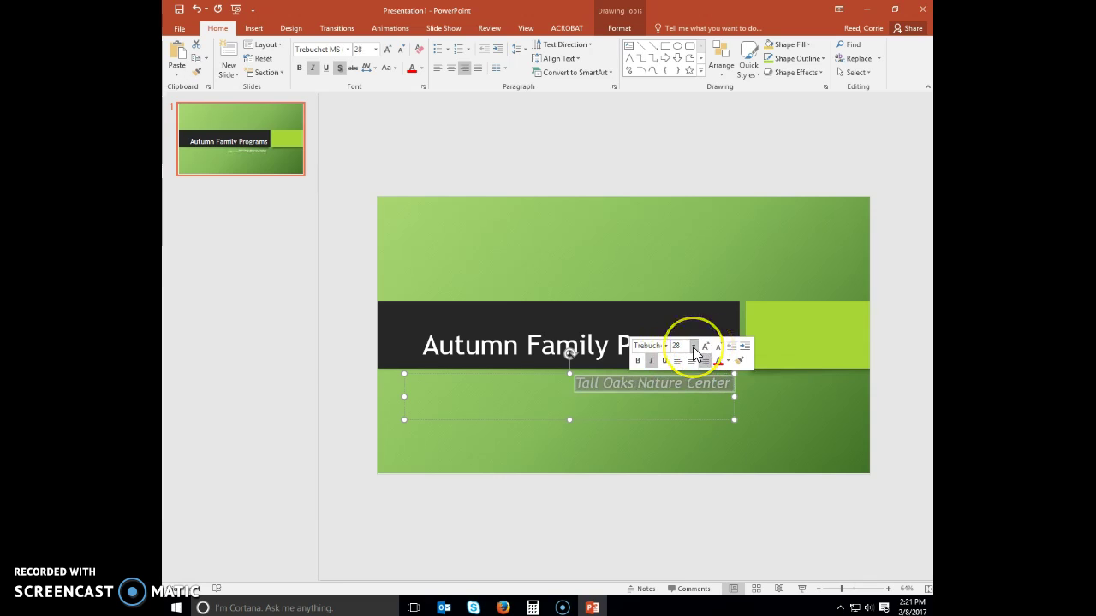
click(693, 346)
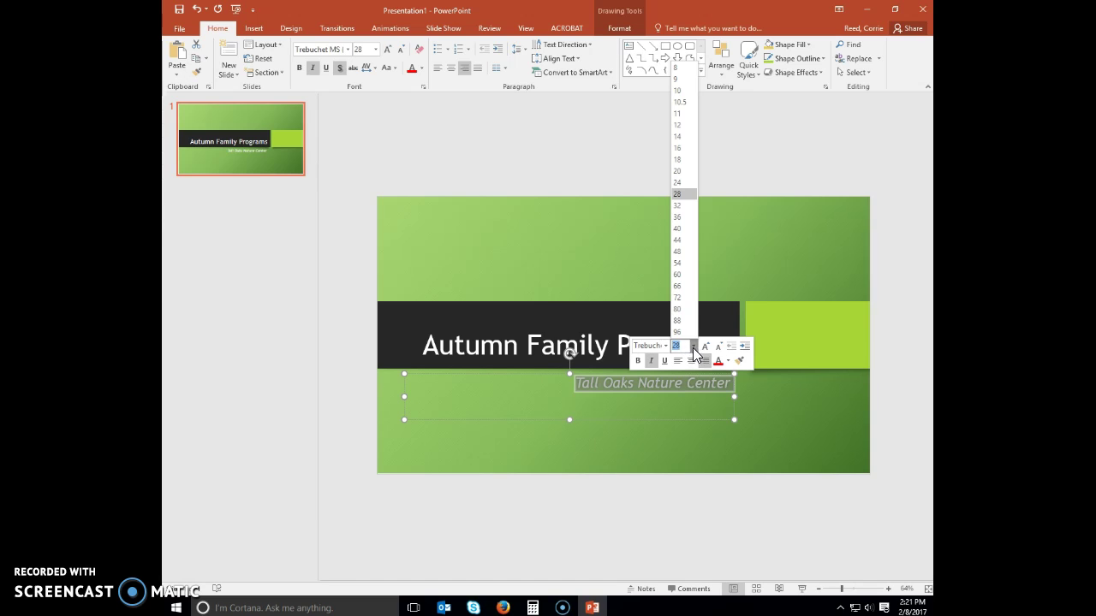
click(681, 218)
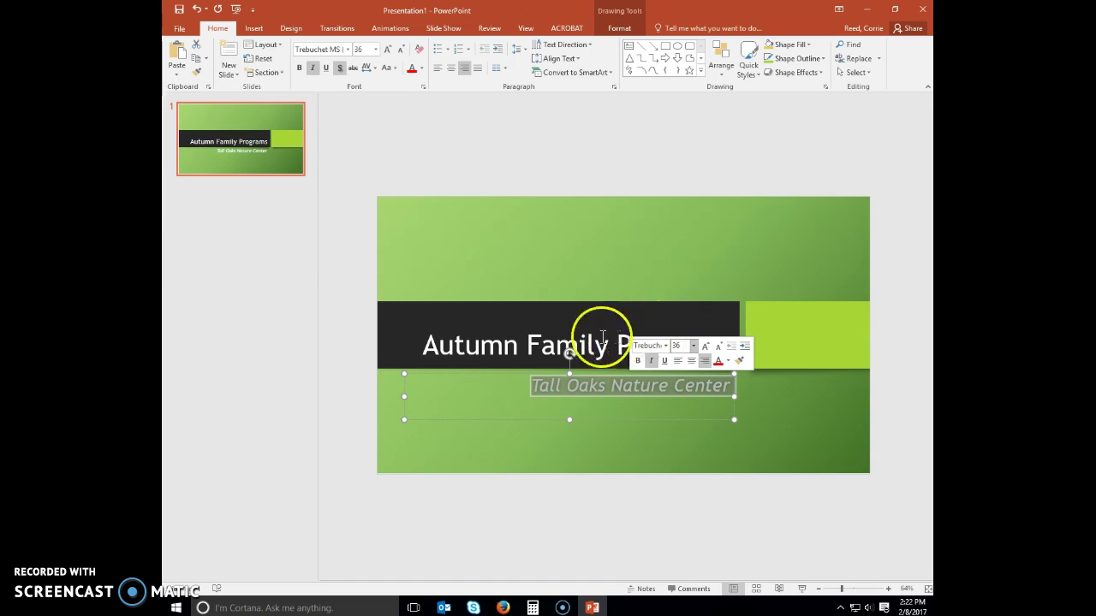
Step: Give only the title word 'Autumn' an orange font colour
click(481, 347)
double_click(481, 346)
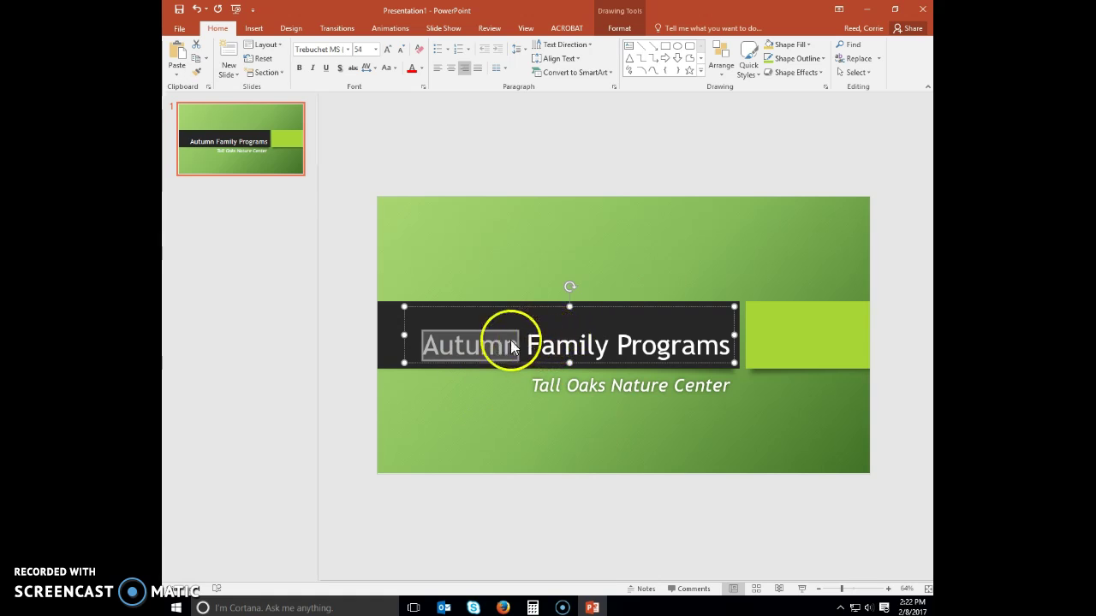
click(482, 345)
double_click(485, 344)
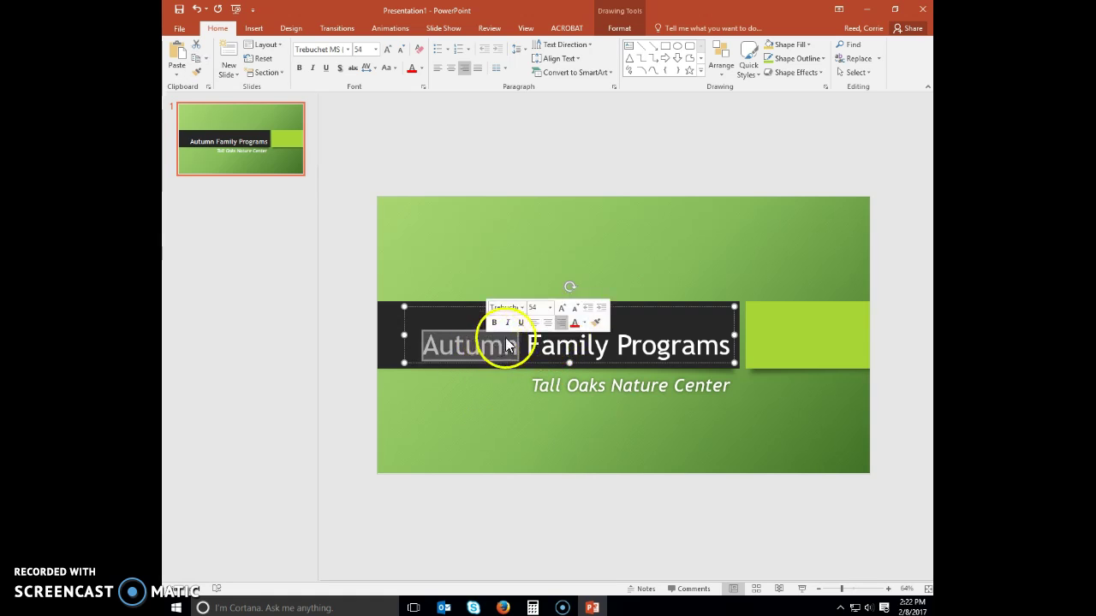
click(585, 325)
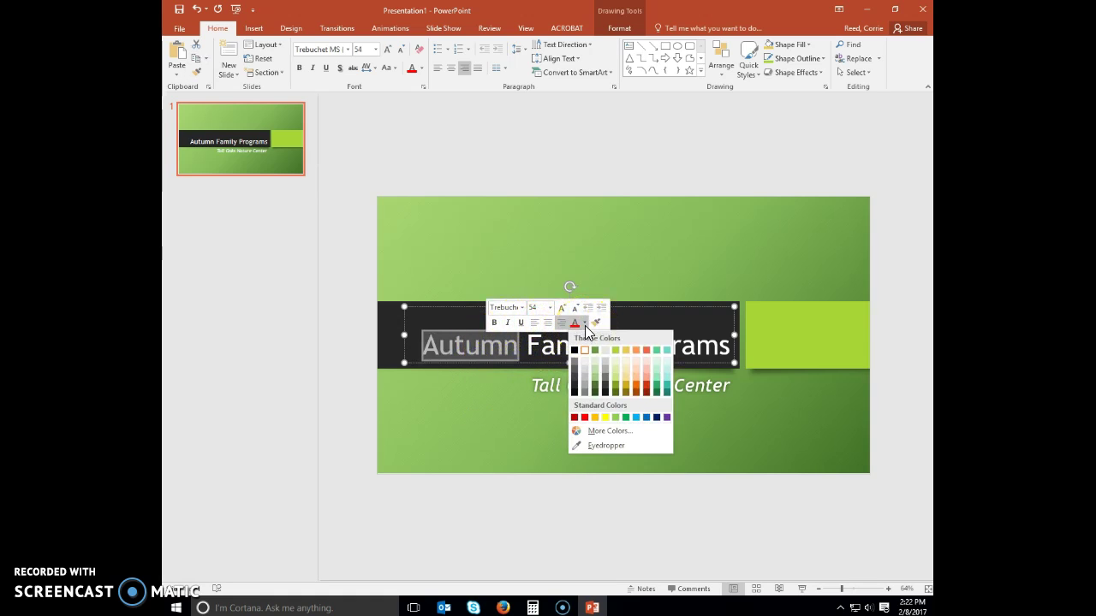
click(594, 417)
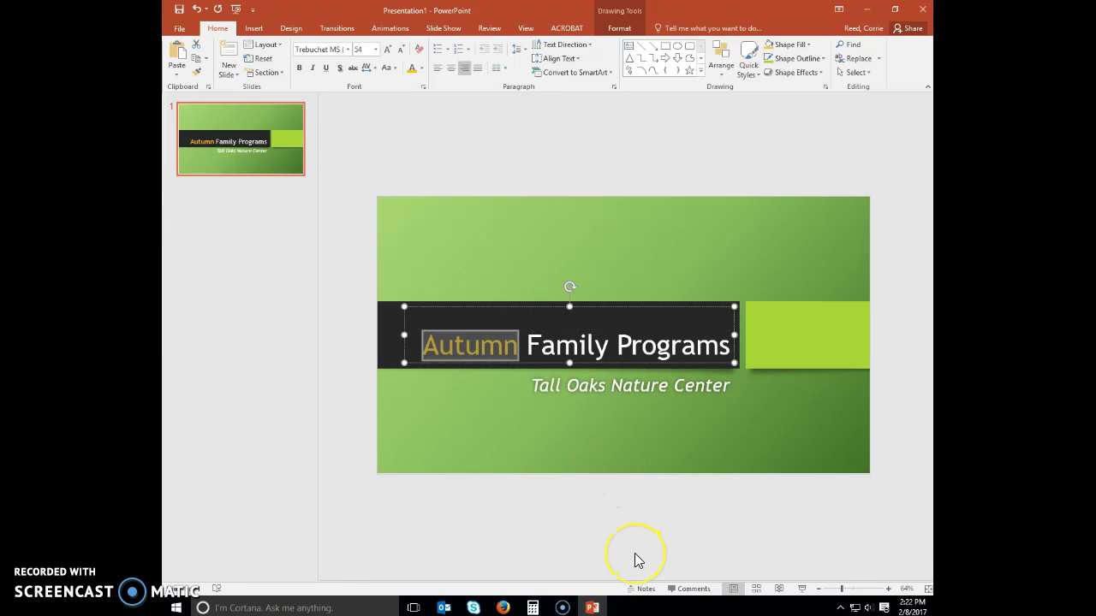
click(667, 450)
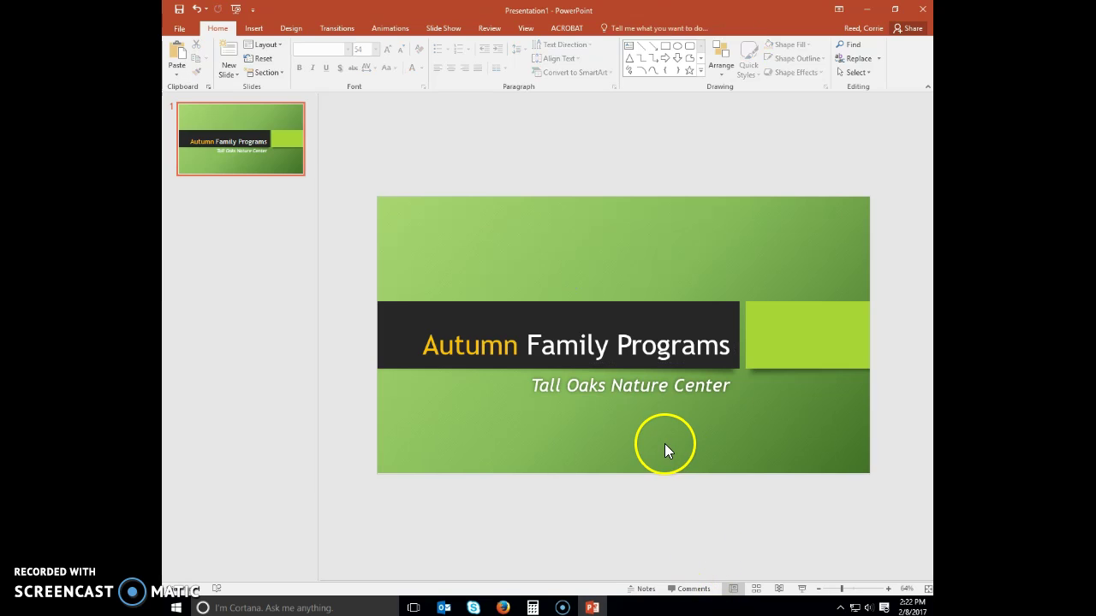
Step: Save the deck as 'Powerpoint Homework' in the ONline course folder
click(174, 29)
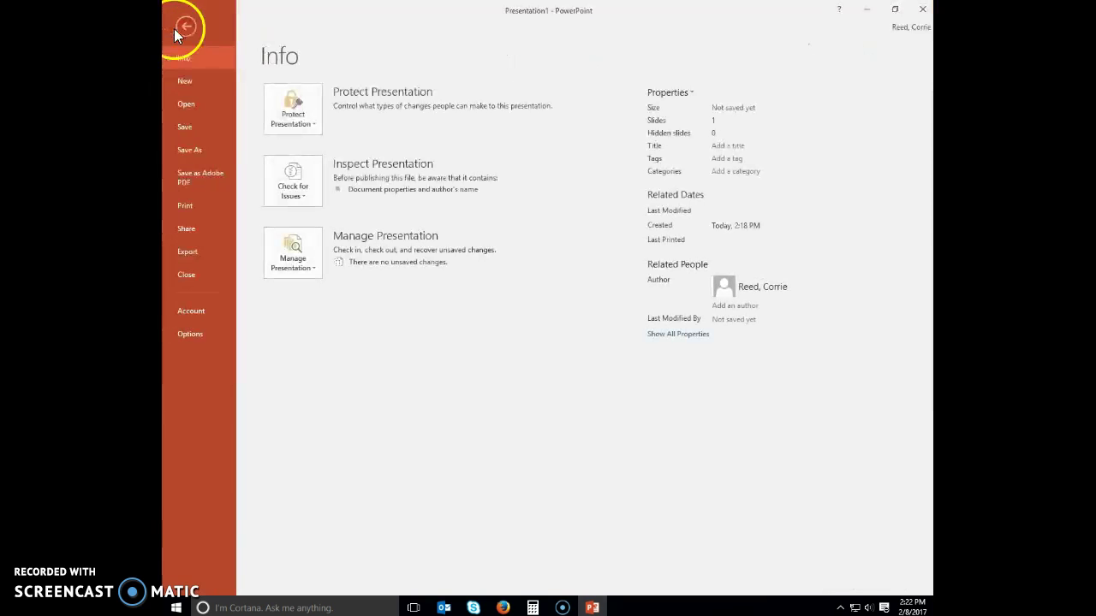
click(192, 151)
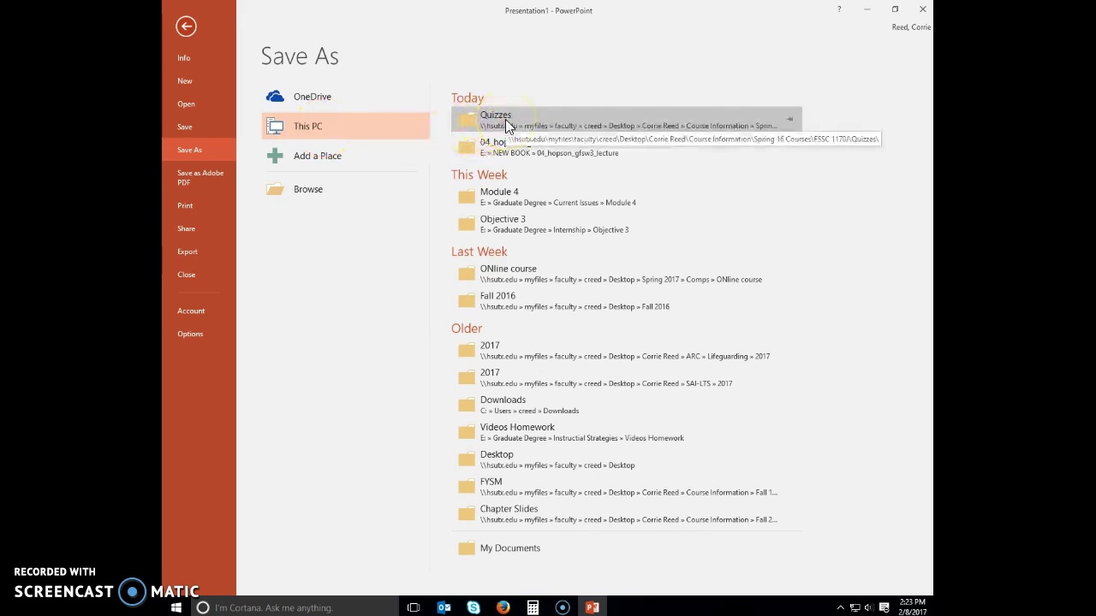
click(518, 276)
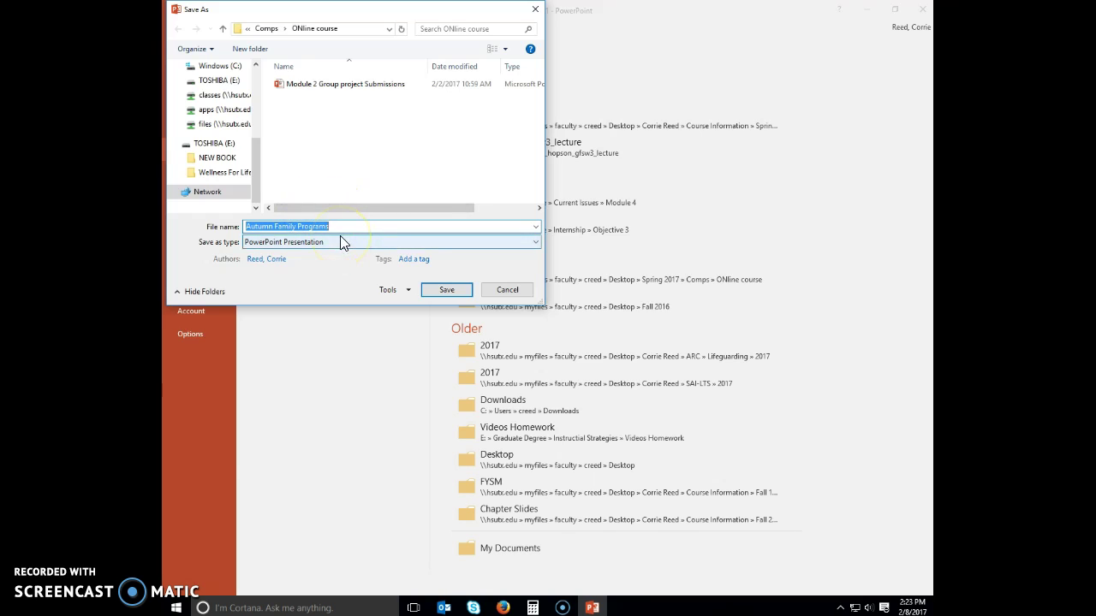
text(Powerpoin)
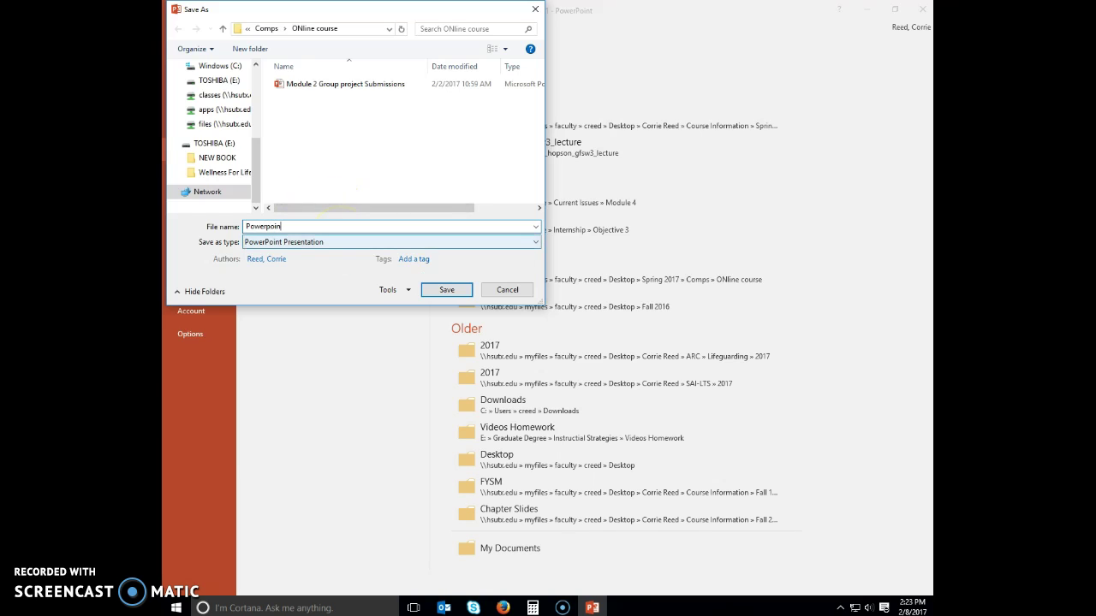
text(t Homework)
click(444, 291)
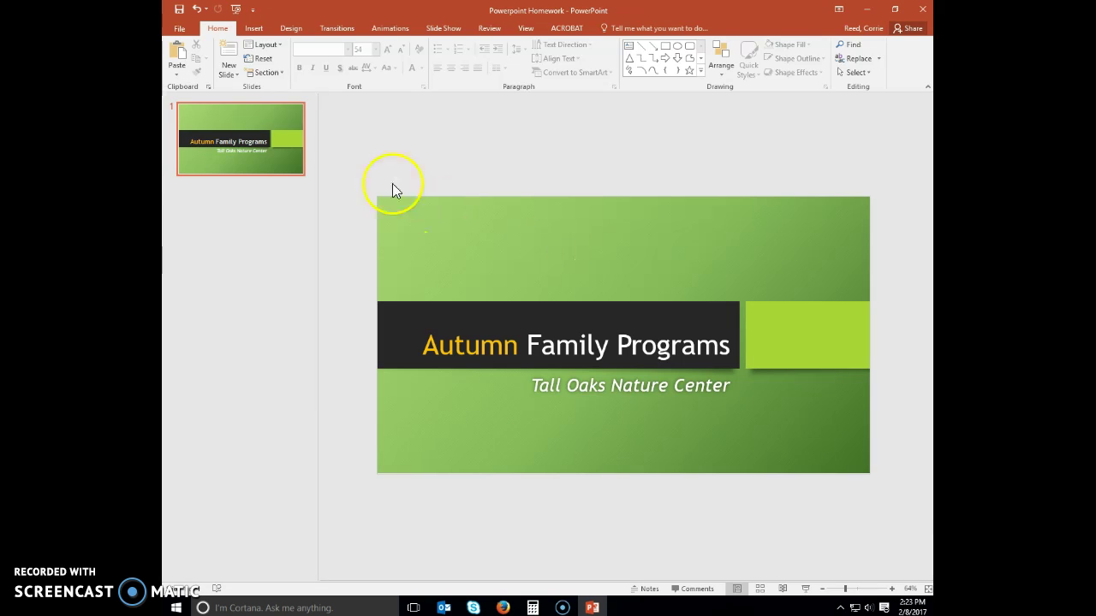
Step: Insert a new title-and-content slide after the title slide
click(230, 52)
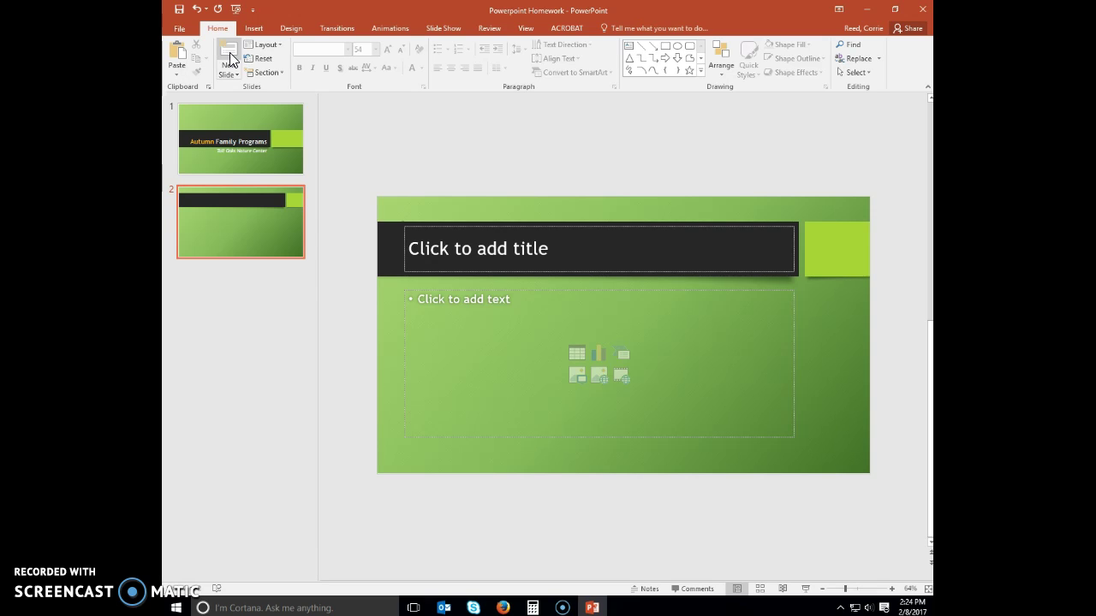
Step: Type 'Morning Bird Walks' into slide 2's title placeholder
click(466, 246)
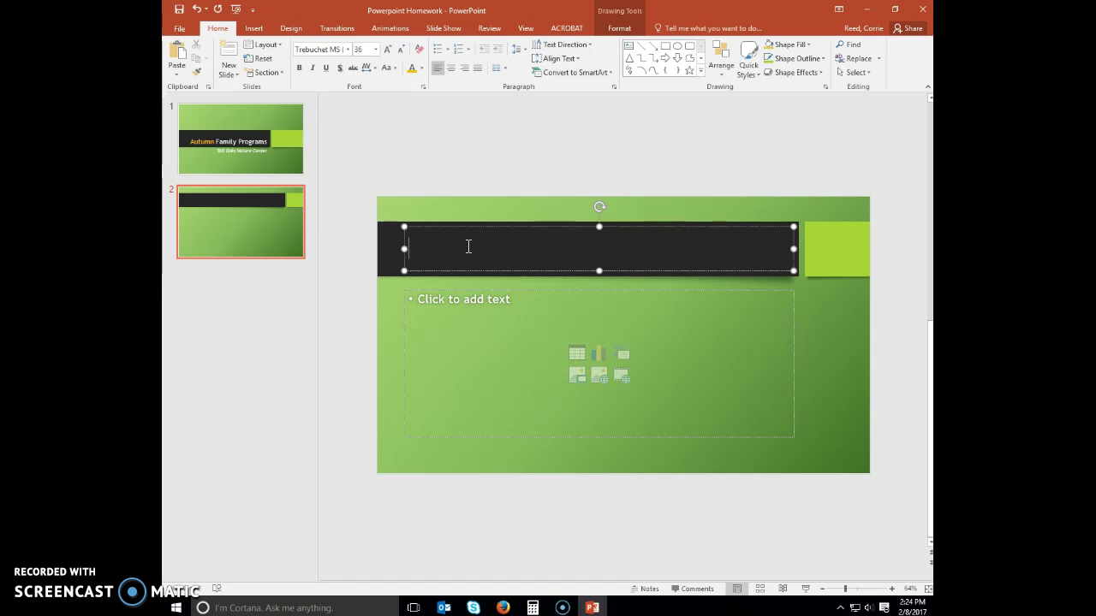
text(Morning Bird)
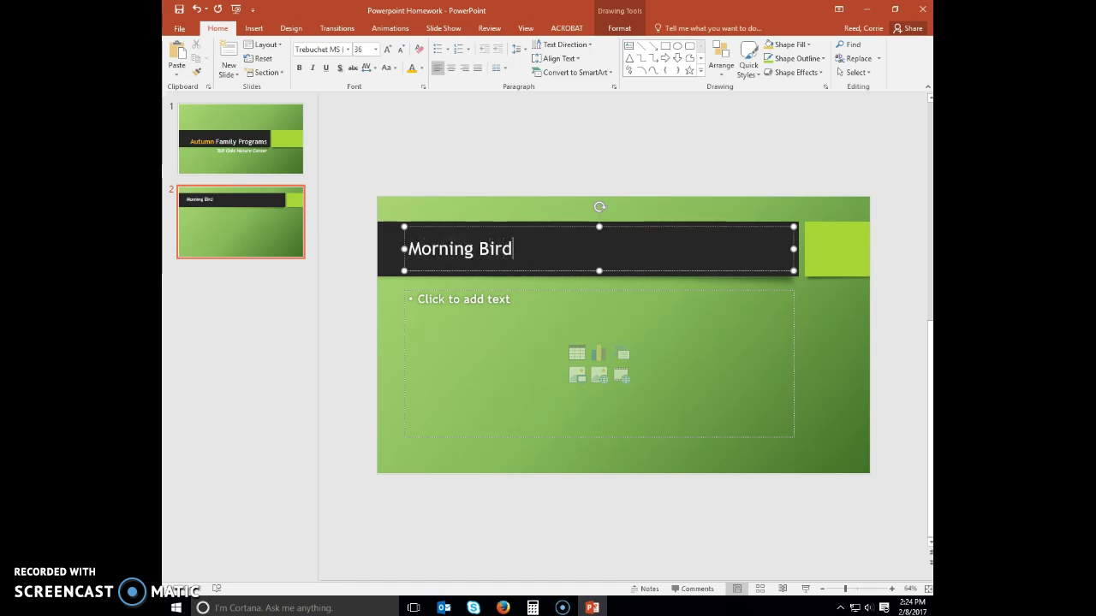
text( Walks)
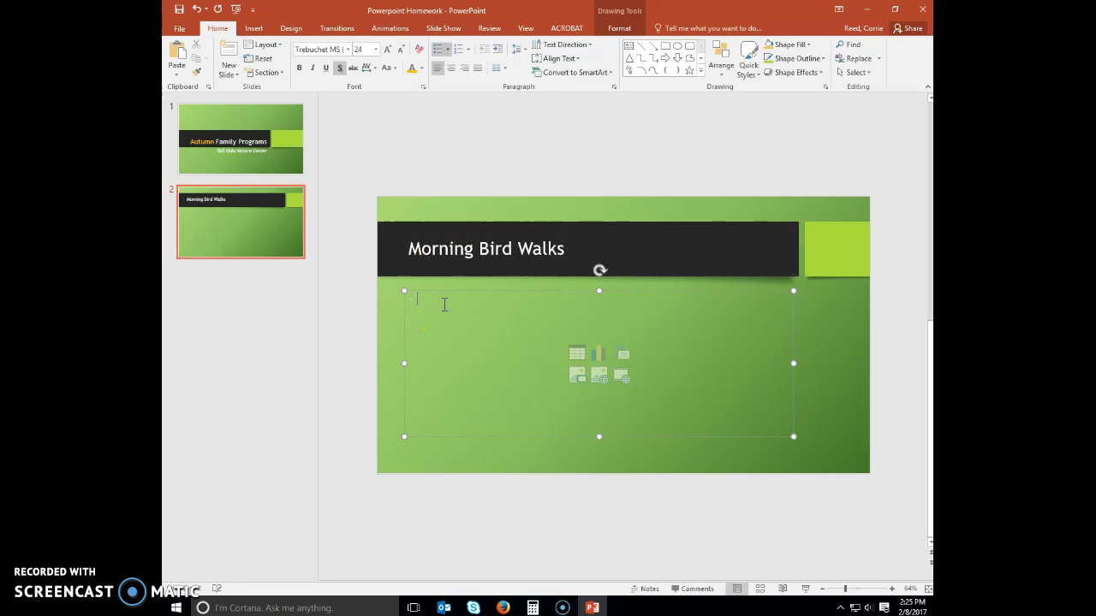
Step: Add bullet 'Enjoy a hike on natural surface trails' with indented sub-point 'Approximately 1.5 miles'
click(444, 305)
text(Enjoy)
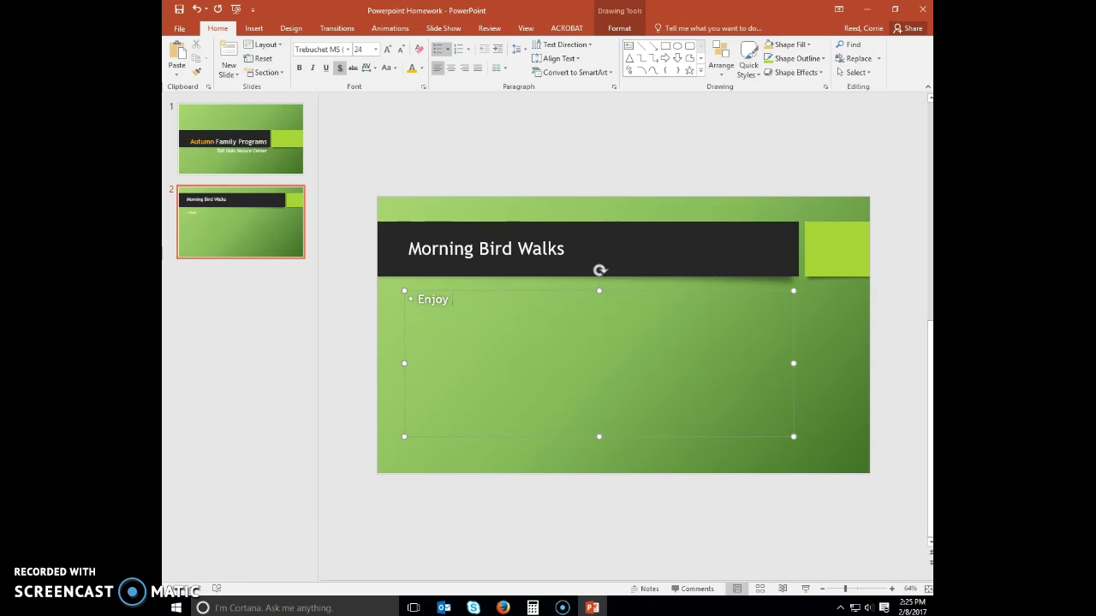
text( a hike on natural surface )
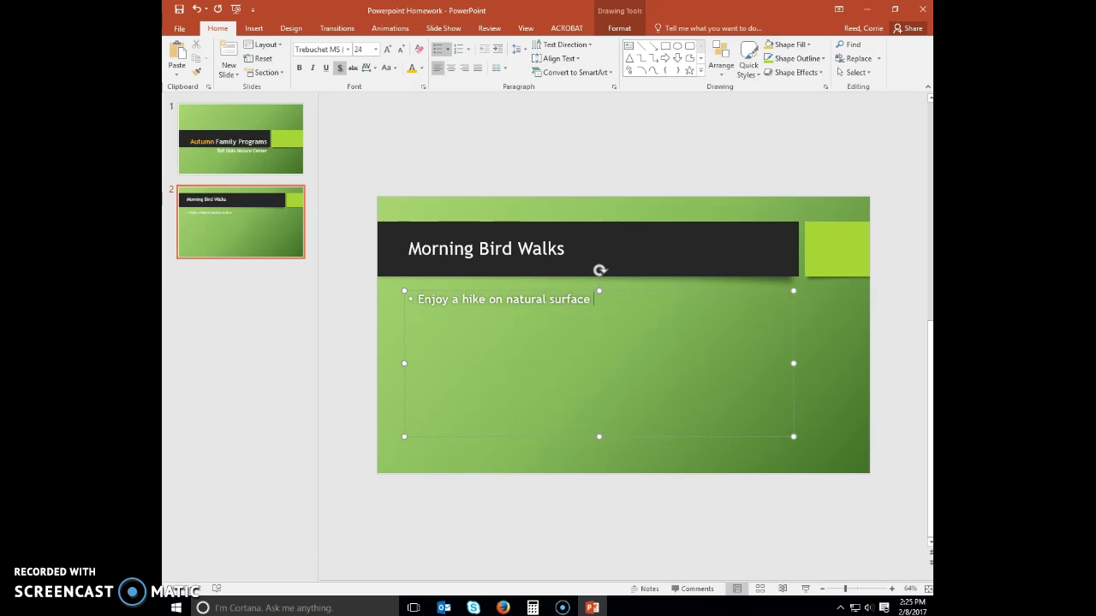
text(trails)
key(Return)
click(495, 50)
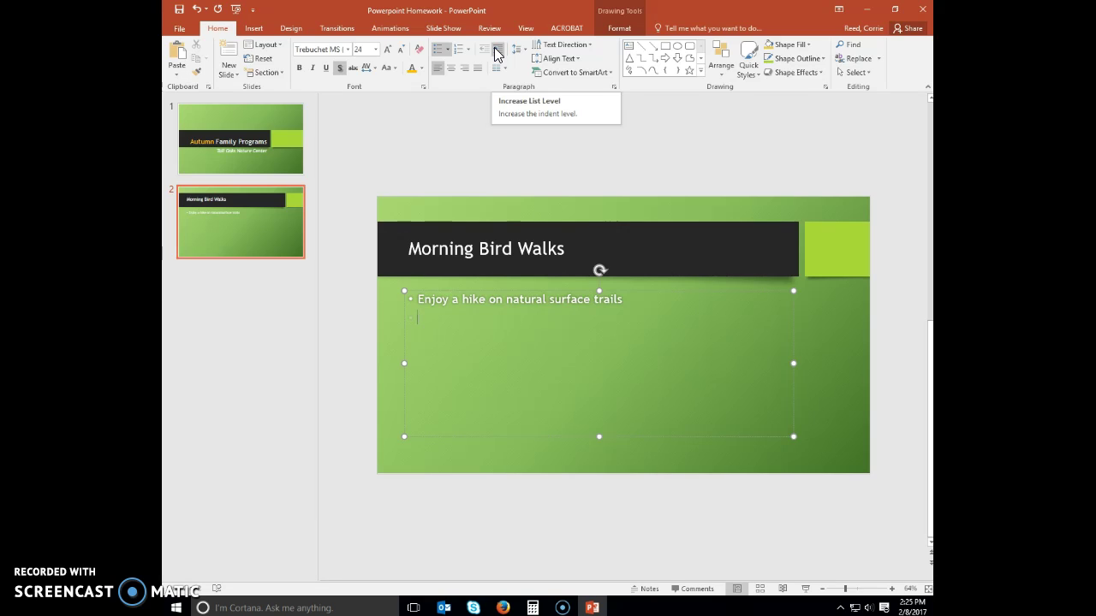
click(484, 49)
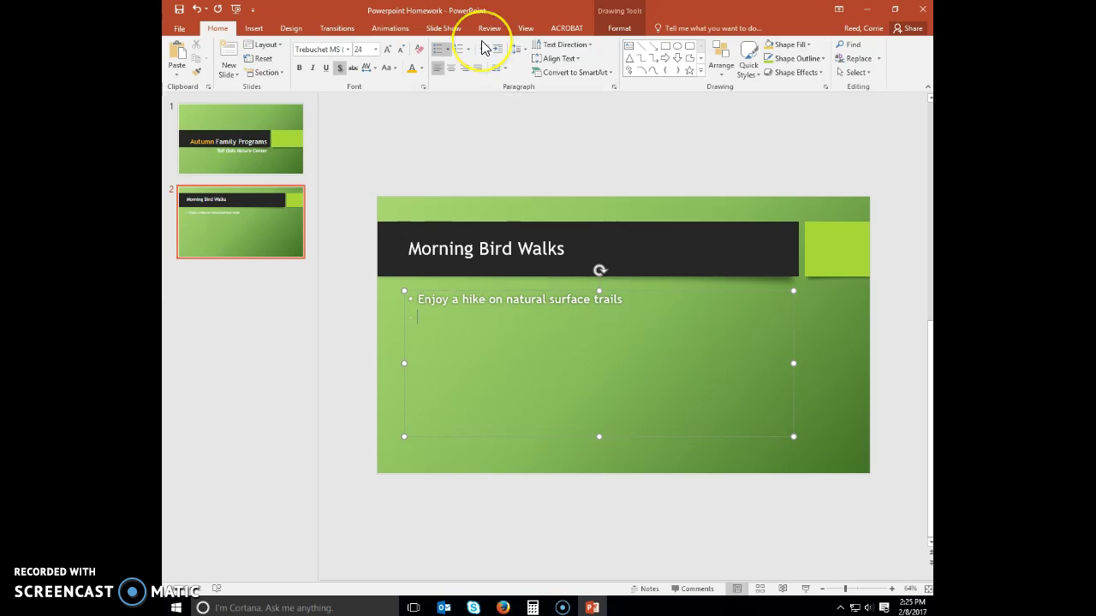
click(497, 48)
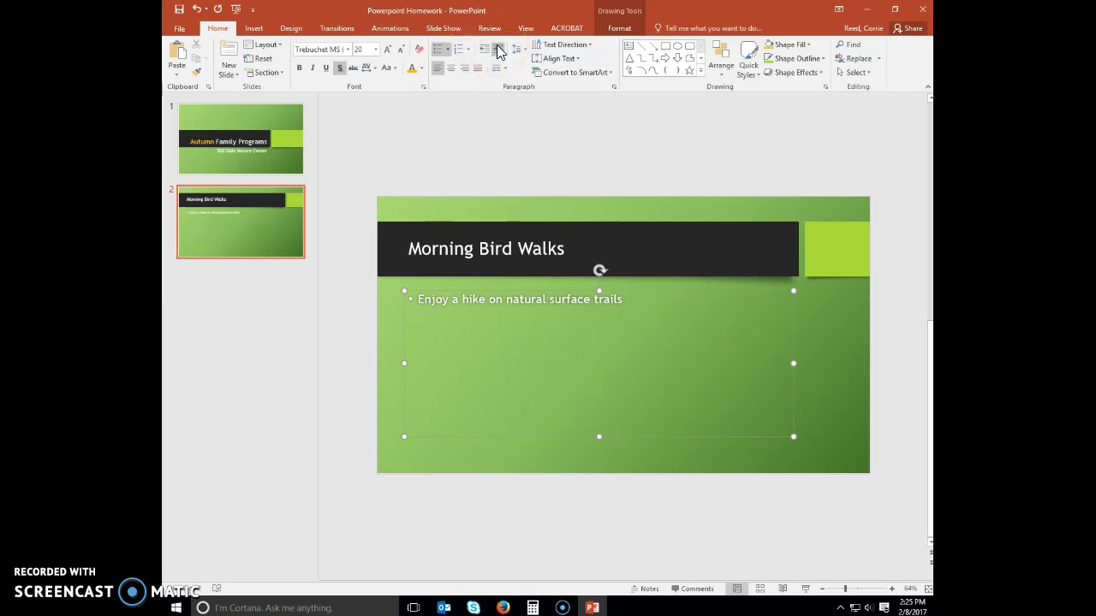
text(Approximately 1.5 miles)
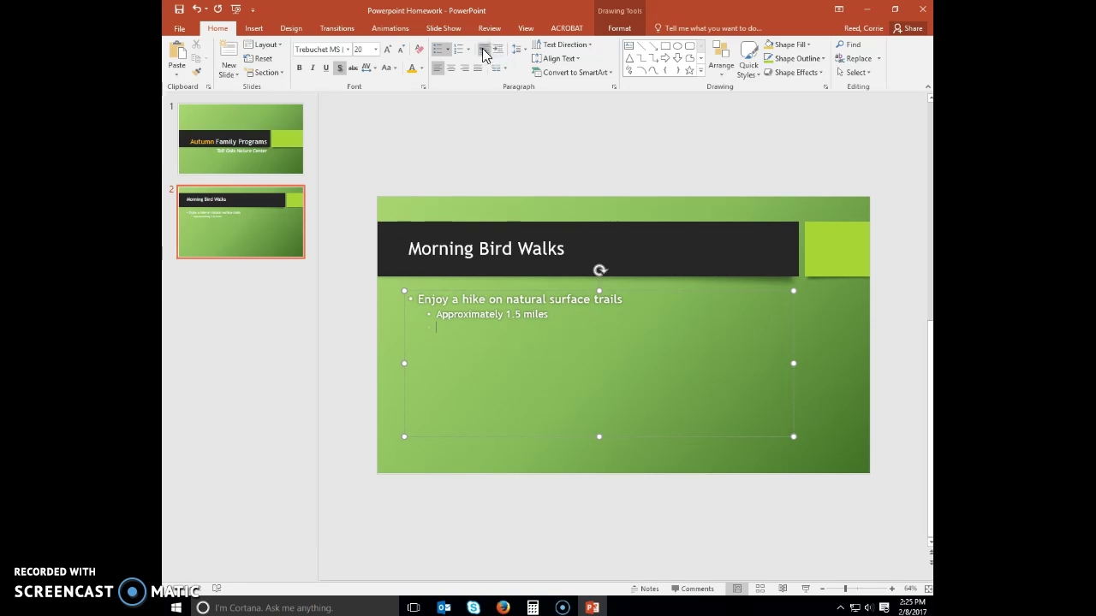
Step: Add top-level bullet '9 a.m. every Saturday' with nested binoculars and extra-supplies sub-points
click(483, 49)
text(9 a.m. every Sat)
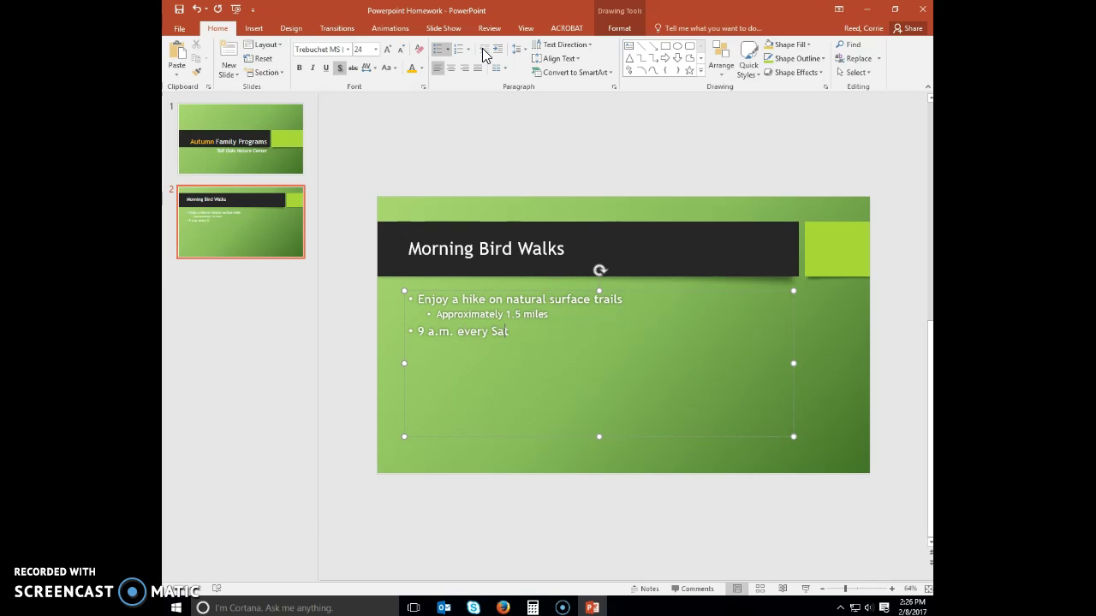
text(urday Bring binocu)
text(lars and a field)
text( guide )
text(Extra suppli)
text(es will be avail)
text(able)
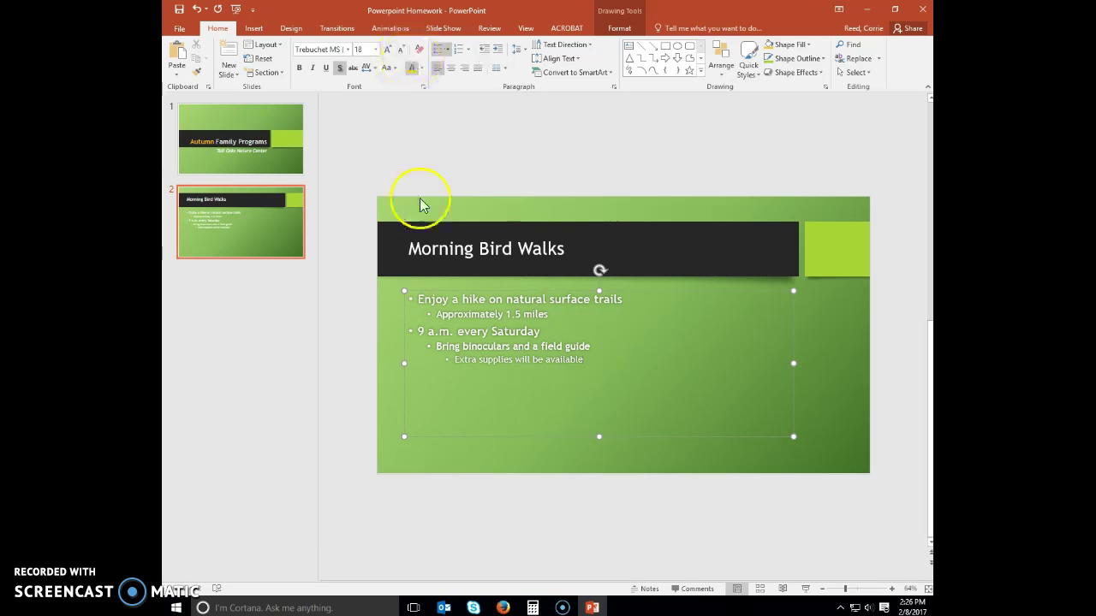
Step: Make 'every Saturday' bold and enlarge it to 28 pt
click(459, 333)
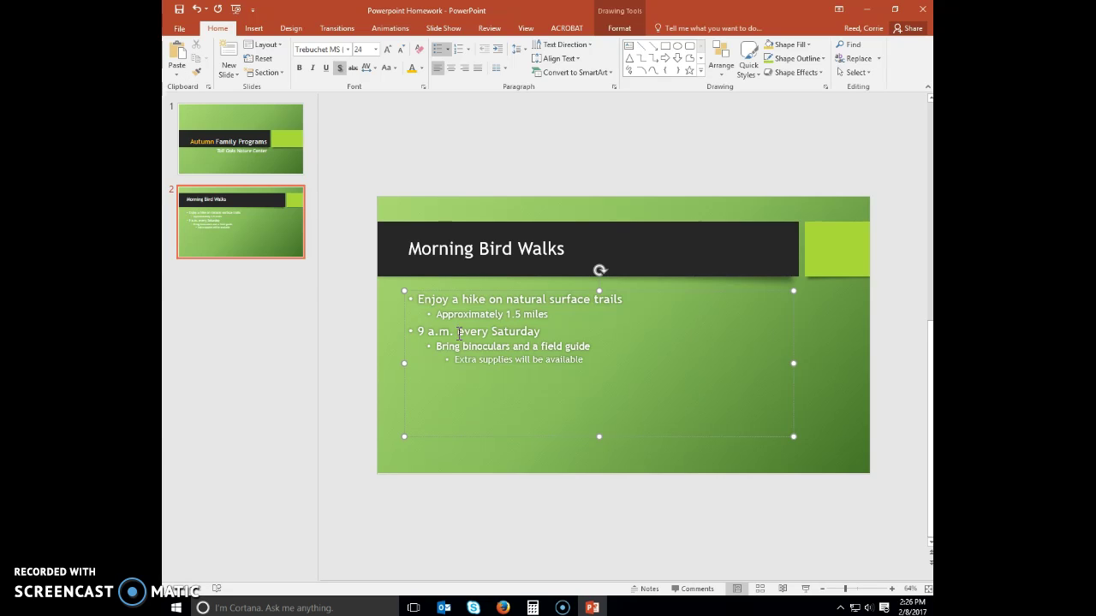
drag(459, 333, 527, 334)
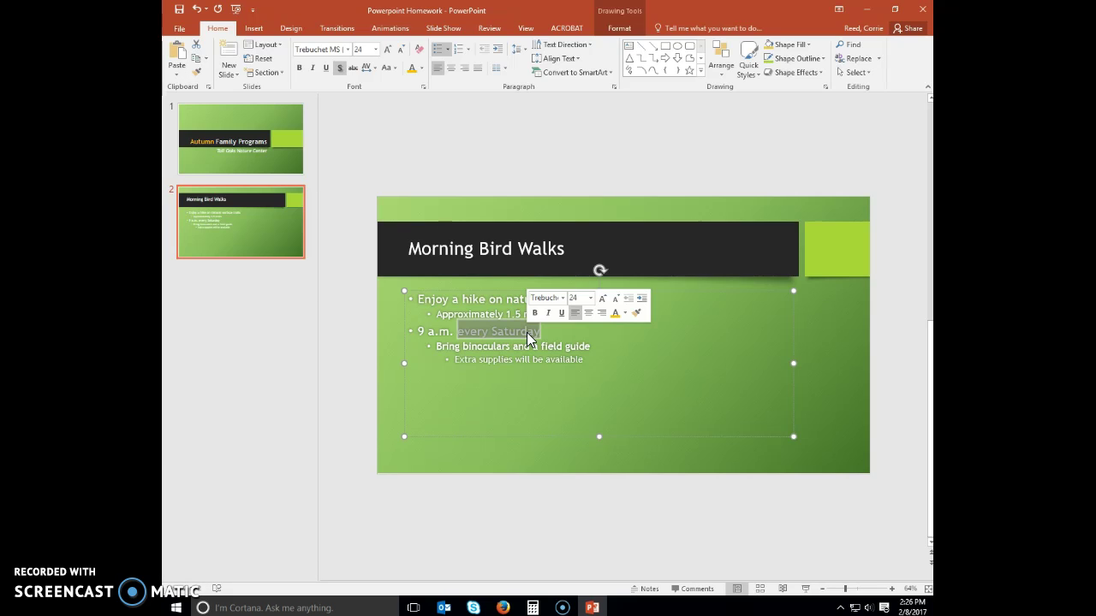
click(536, 312)
click(602, 298)
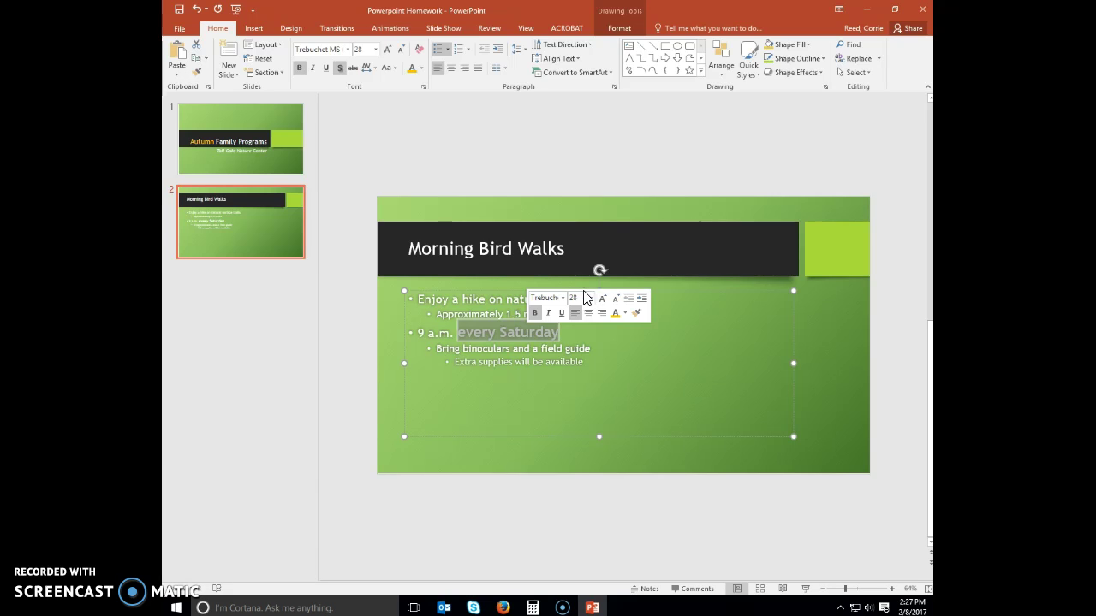
click(447, 454)
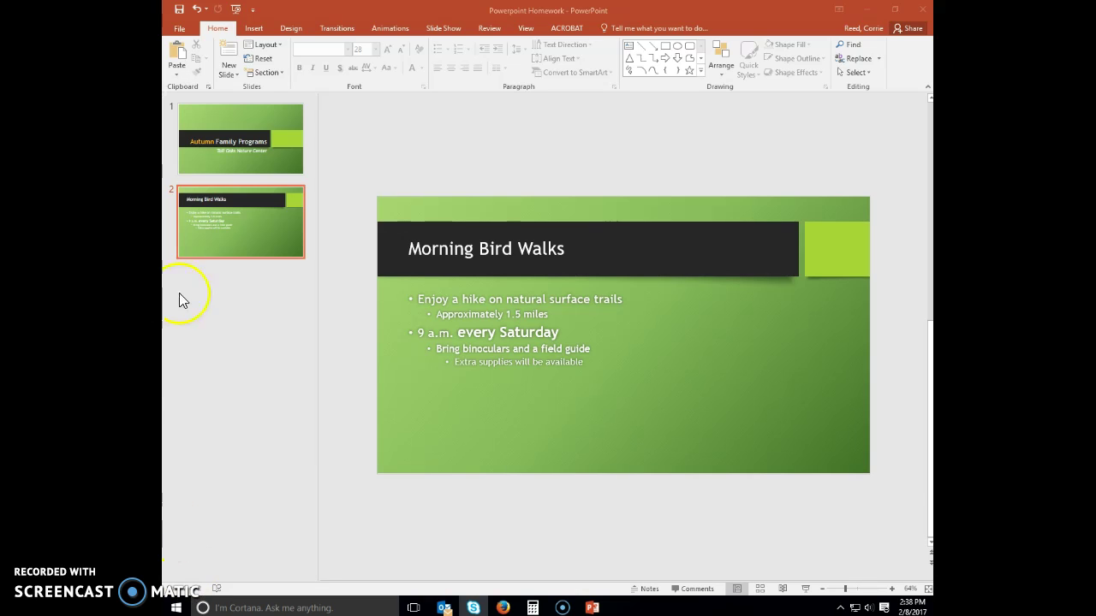
Step: Show the New Slide layout gallery on the Home tab
click(235, 73)
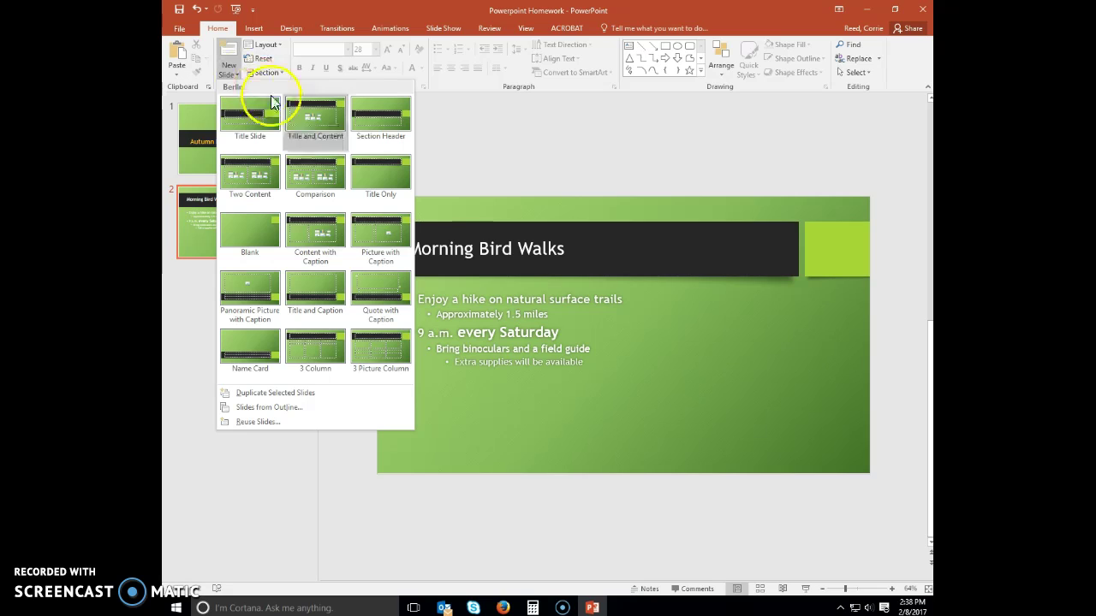
Step: Add a Comparison slide titled 'Afternoon Insect Identification', fixing the missing 'f'
click(321, 174)
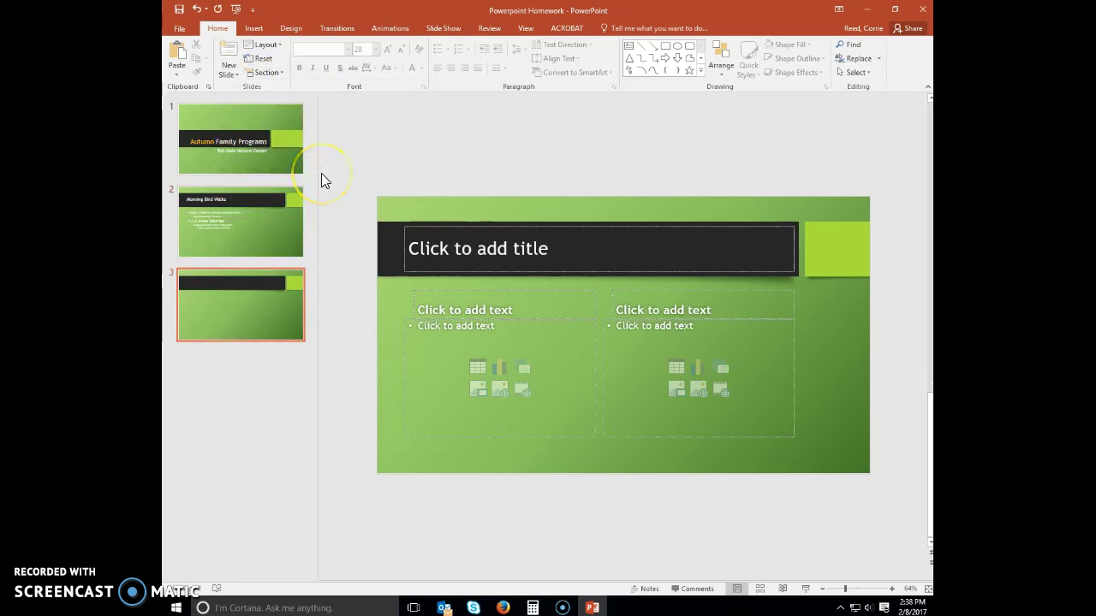
click(462, 249)
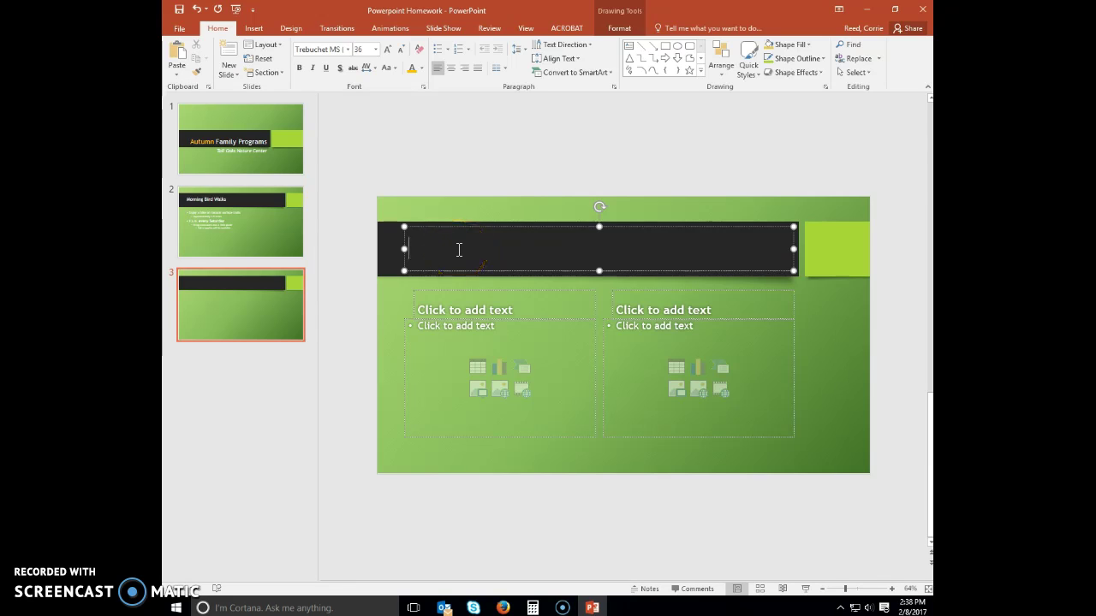
text(Aternoon Inse)
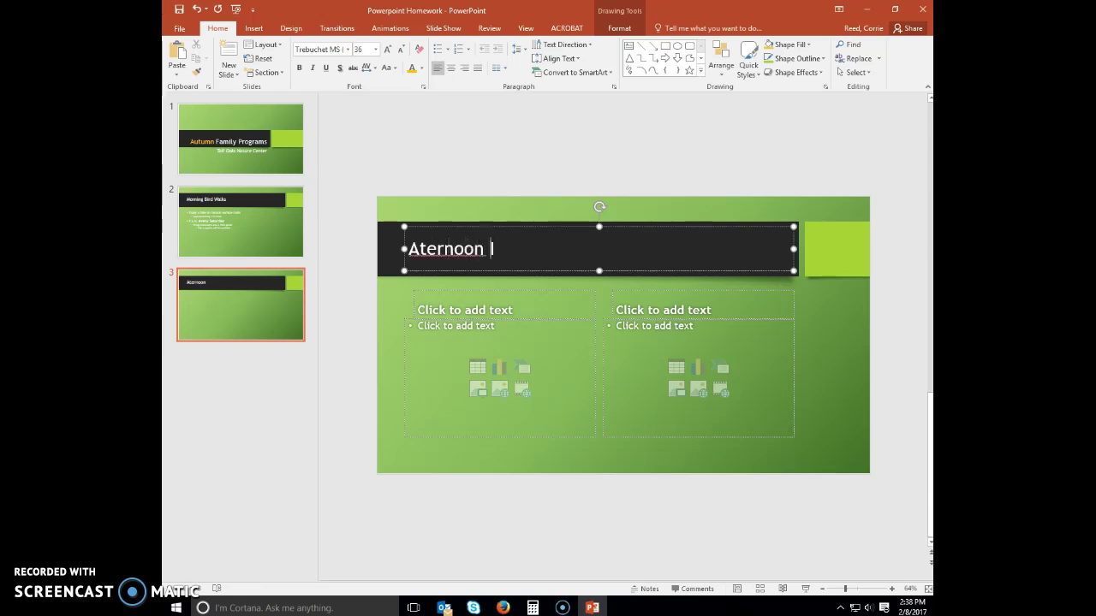
text(ct Identifi)
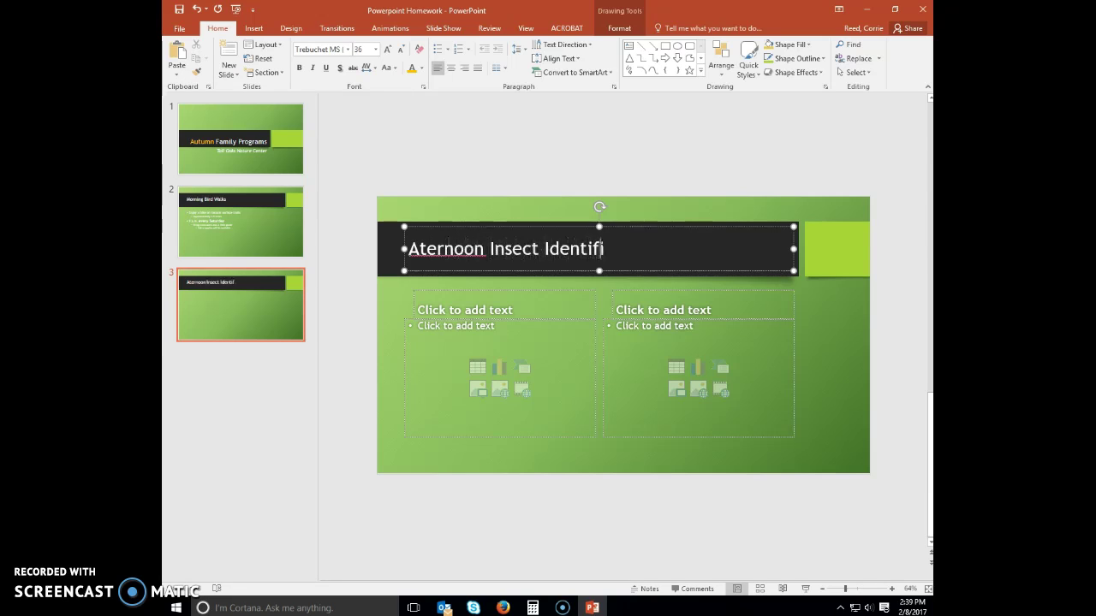
text(cation)
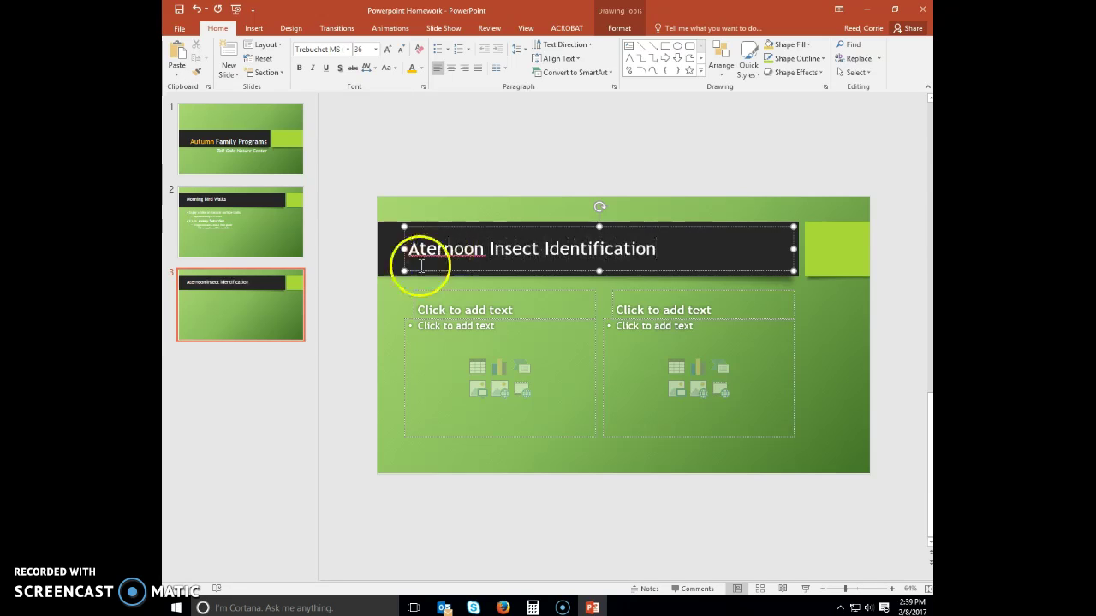
click(420, 257)
text(f)
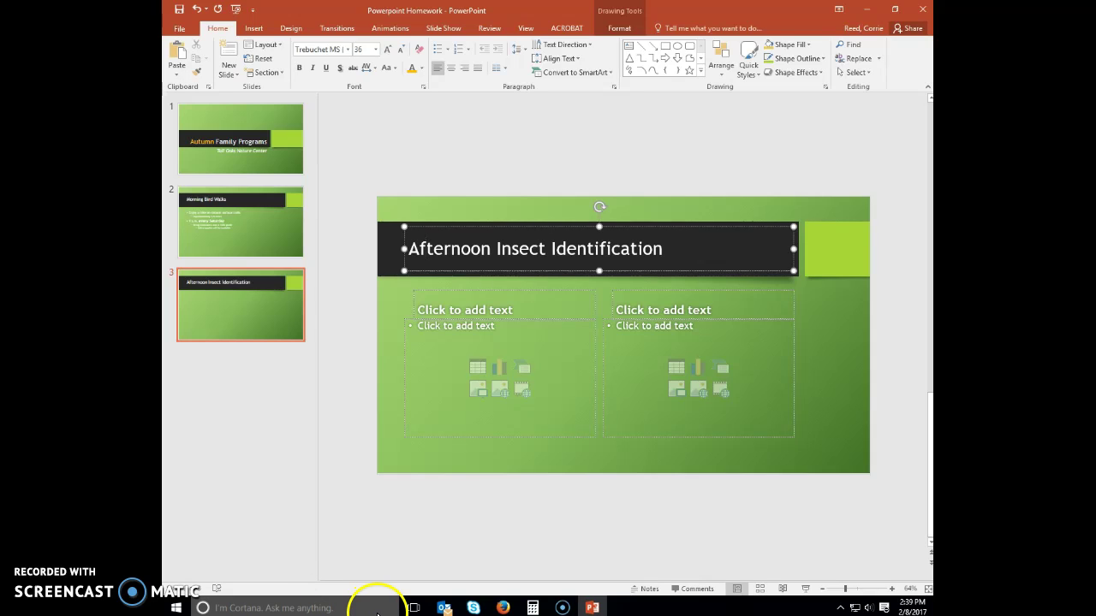
Step: Set the left heading to 'Grasshoppers' with '(also known as locusts)' on a second line
click(471, 305)
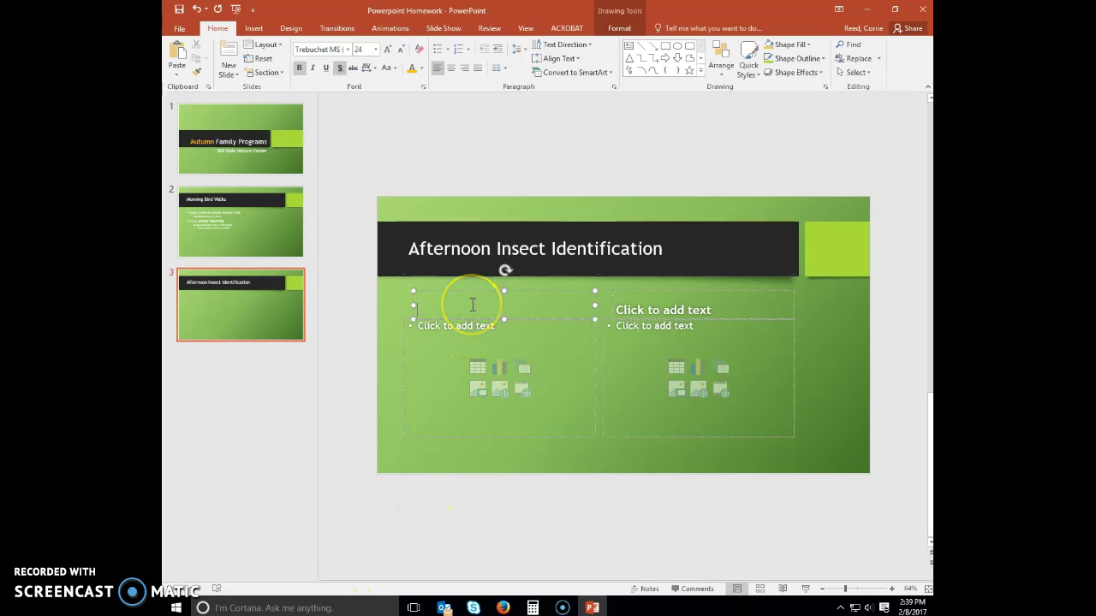
text(Grass)
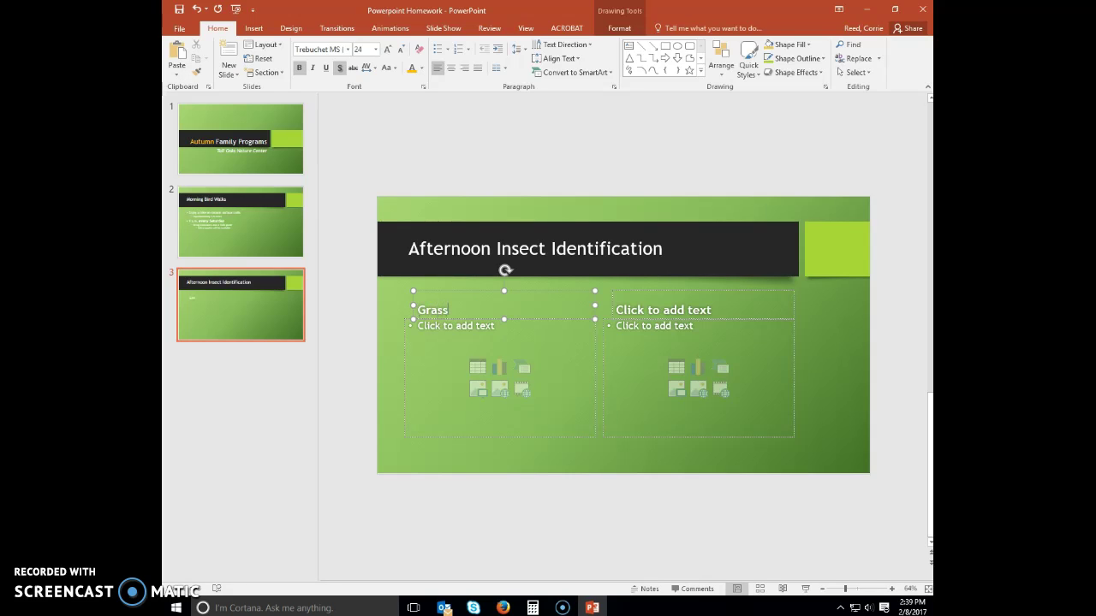
text(hoppers)
key(Return)
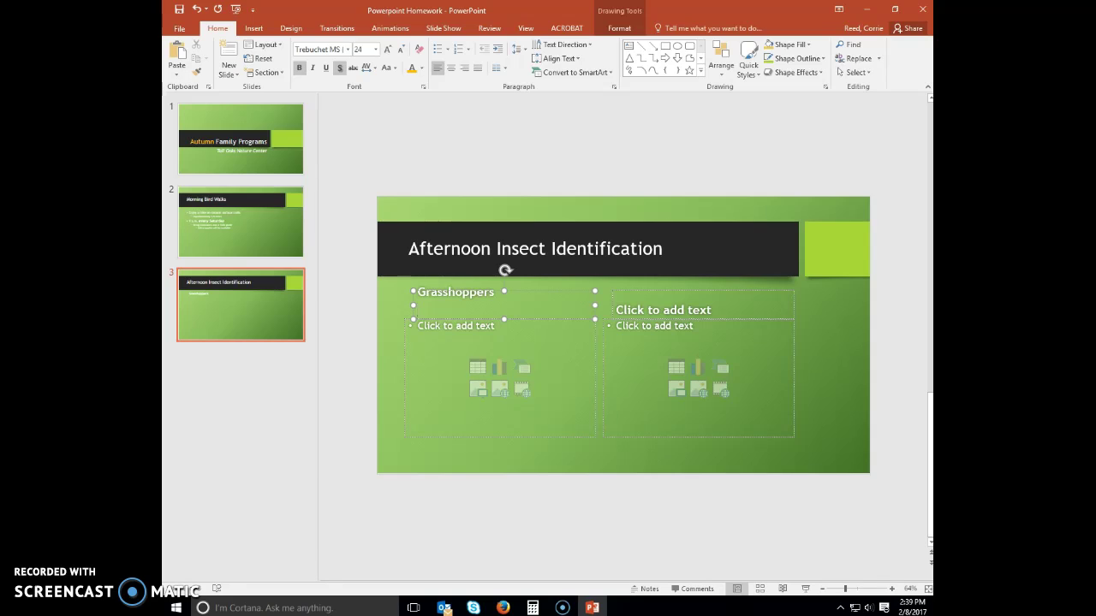
text(()
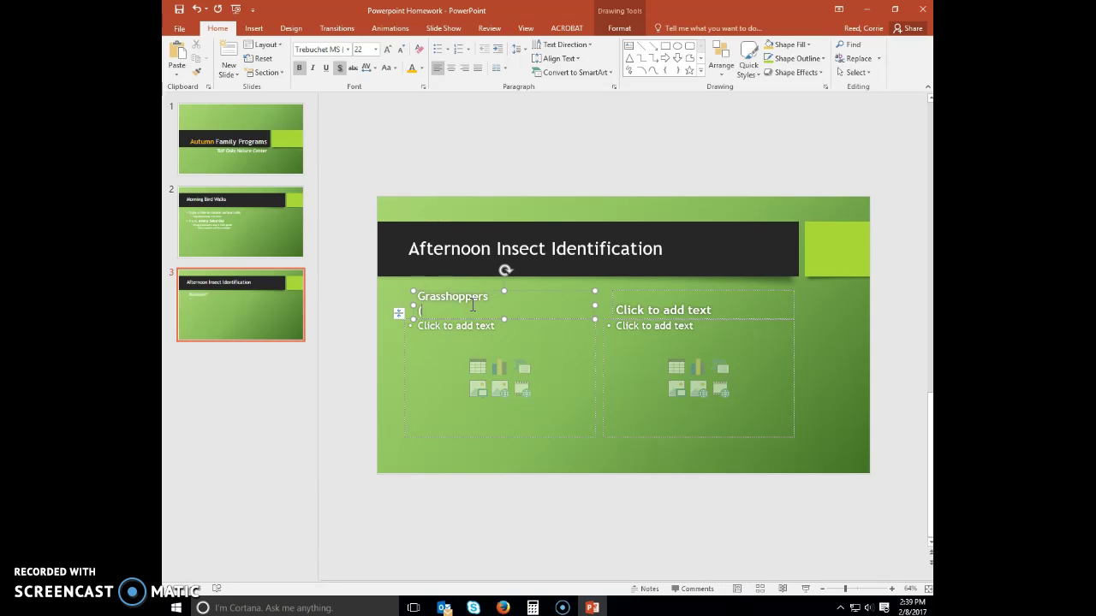
text(also known as locusts))
Step: Set the right heading to 'Dragonflies' with '(often mistaken for damselflies)' on a second line
click(712, 313)
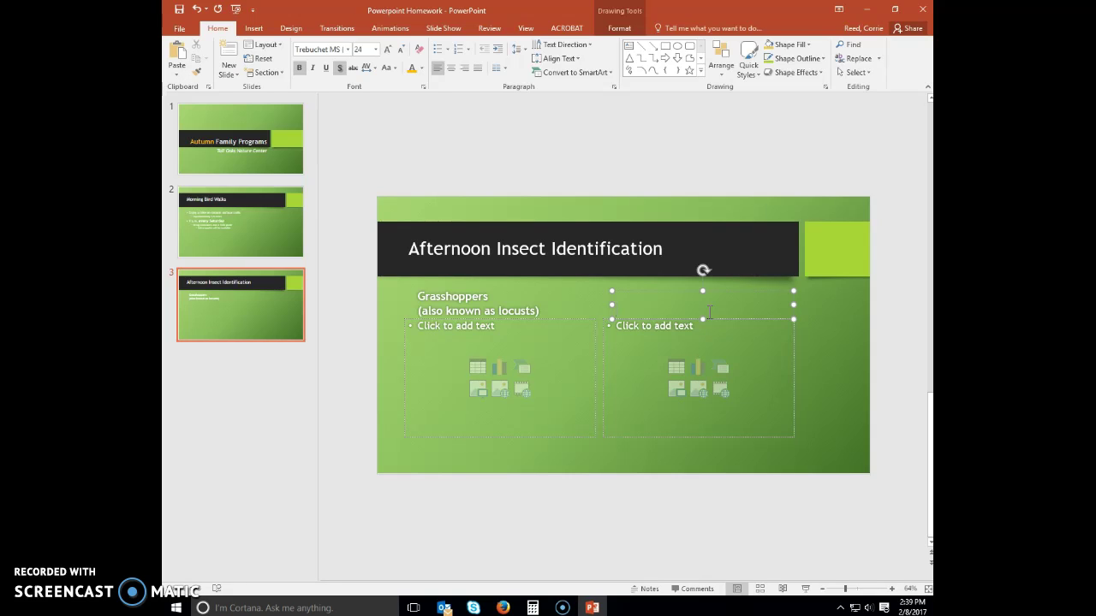
text(Dragonflies)
key(Return)
text((often mistake)
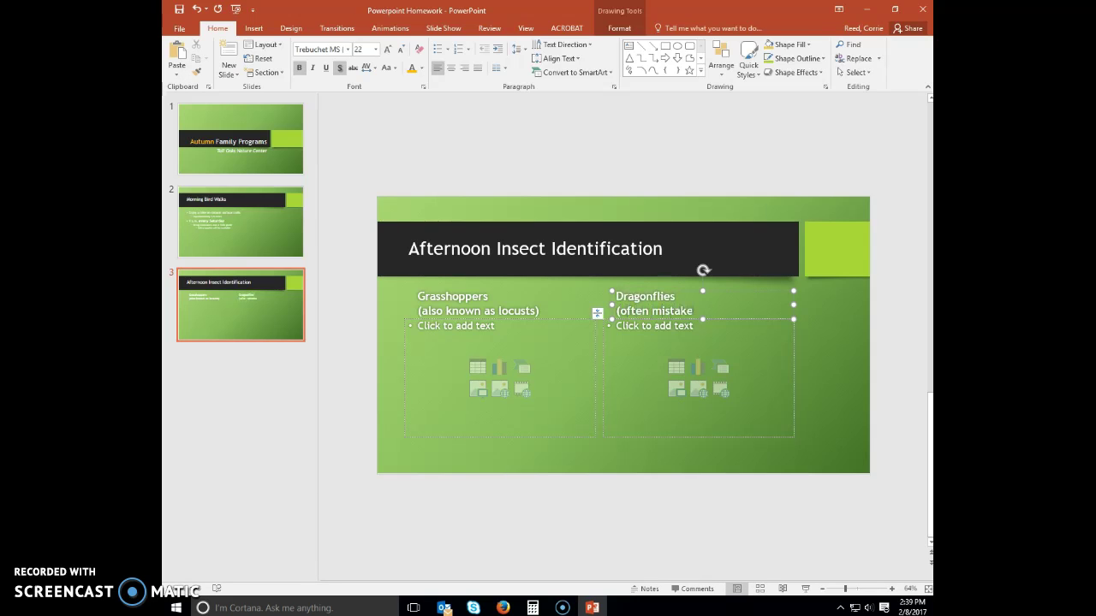
text(n for damselflies))
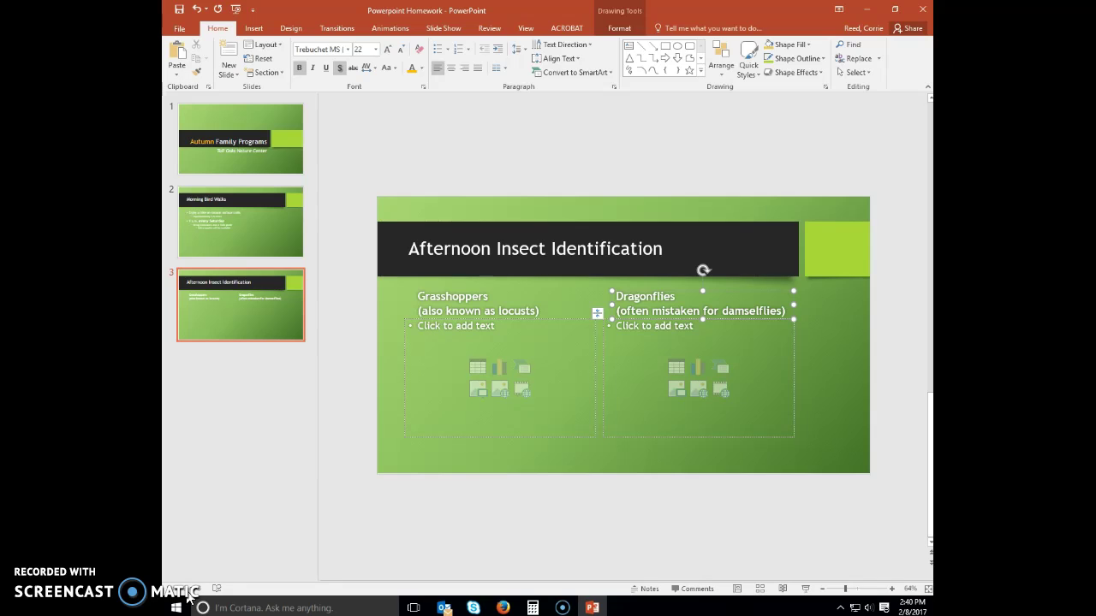
Step: Add a Title Only slide titled 'Twilight Firefly Hikes', correcting the typo
click(238, 77)
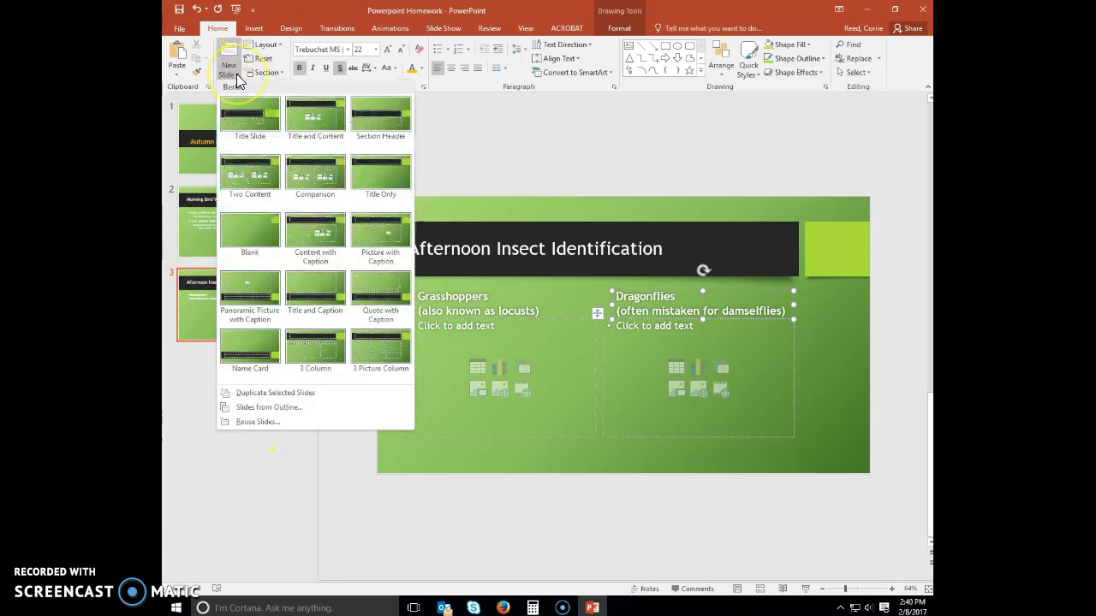
click(387, 170)
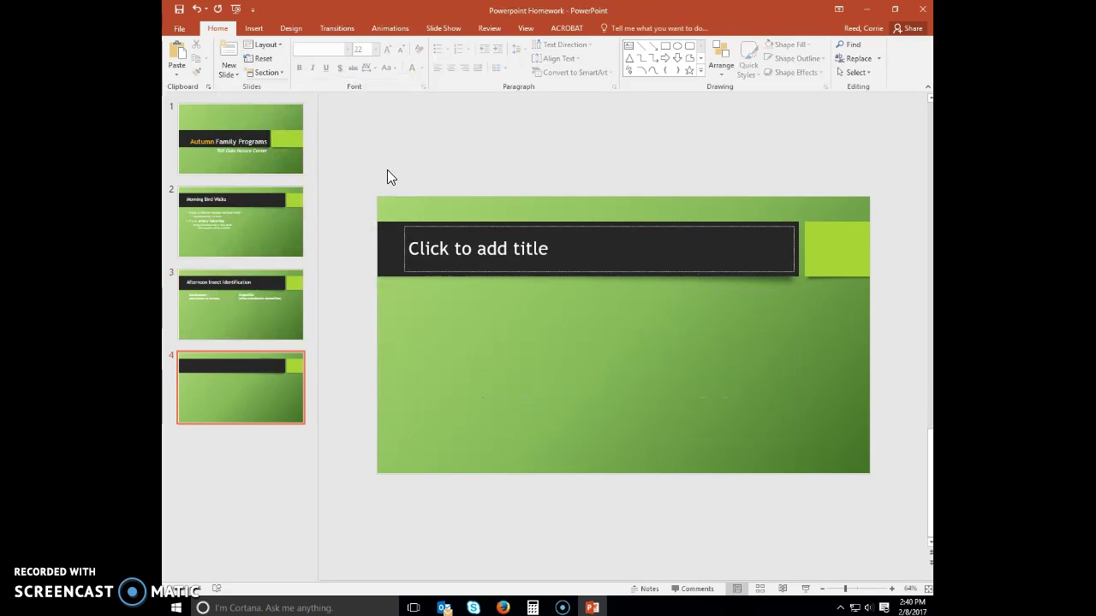
click(484, 248)
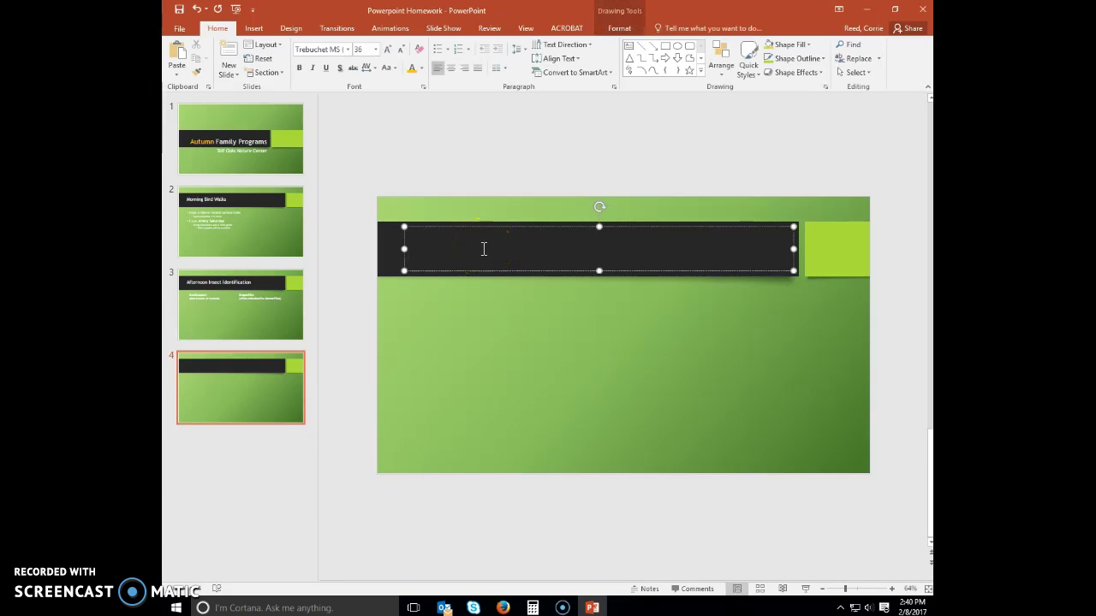
text(Twilight Fire)
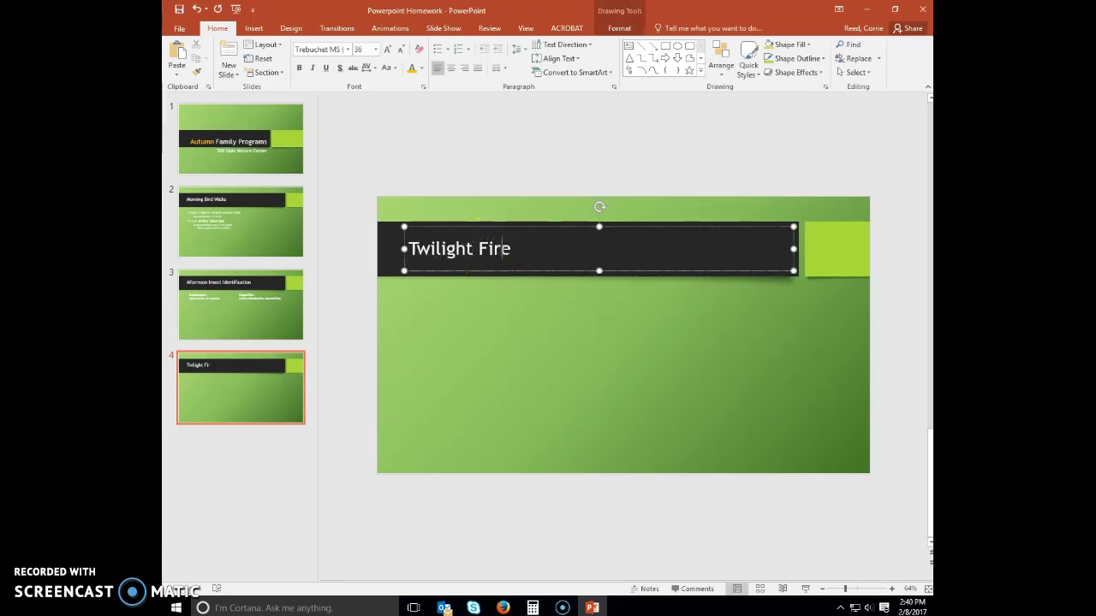
text(ly)
key(BackSpace)
key(BackSpace)
text(efly Hikes)
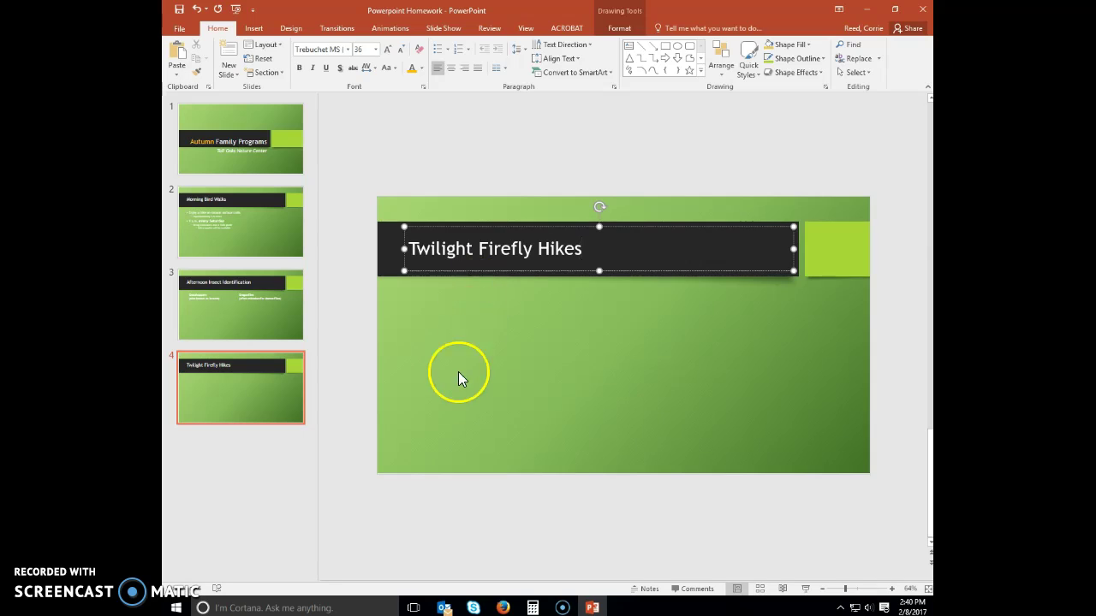
Step: Apply the red-and-white theme from the Design tab's theme gallery to all slides
click(291, 29)
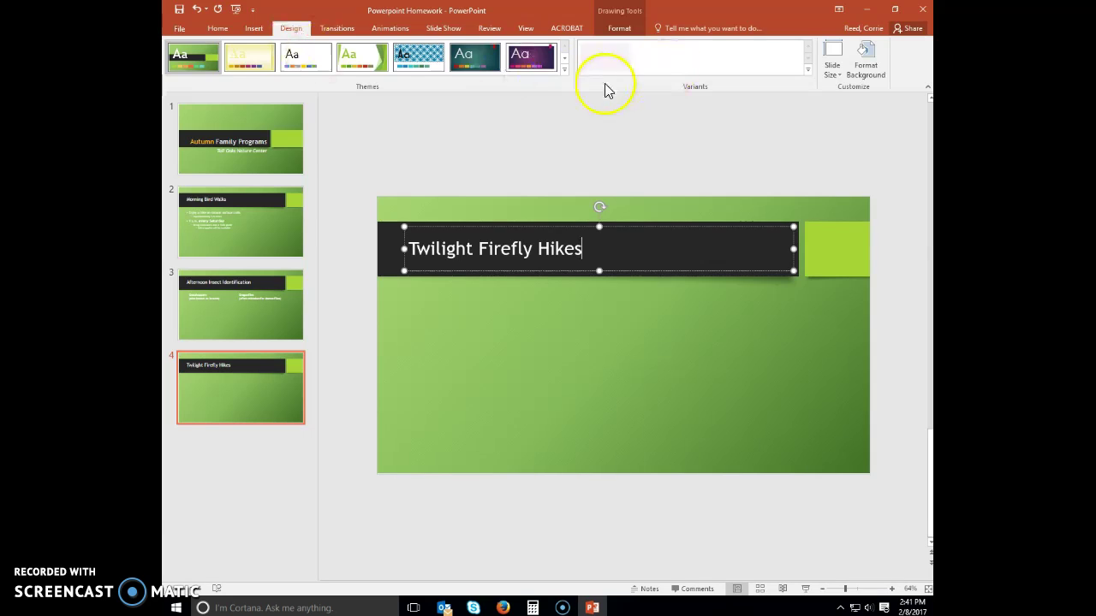
click(564, 71)
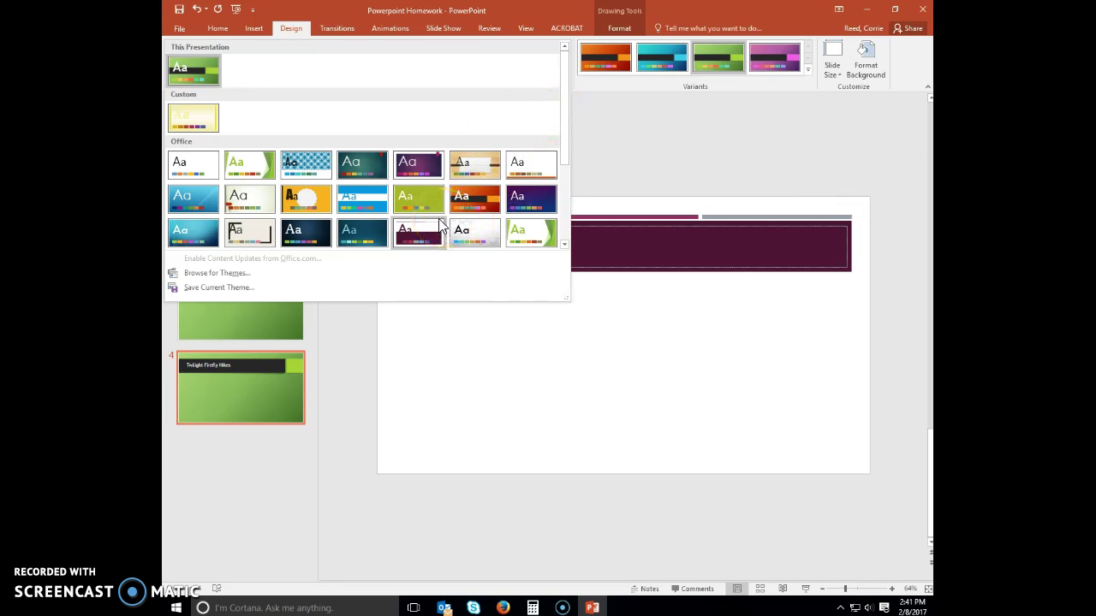
drag(568, 146, 563, 243)
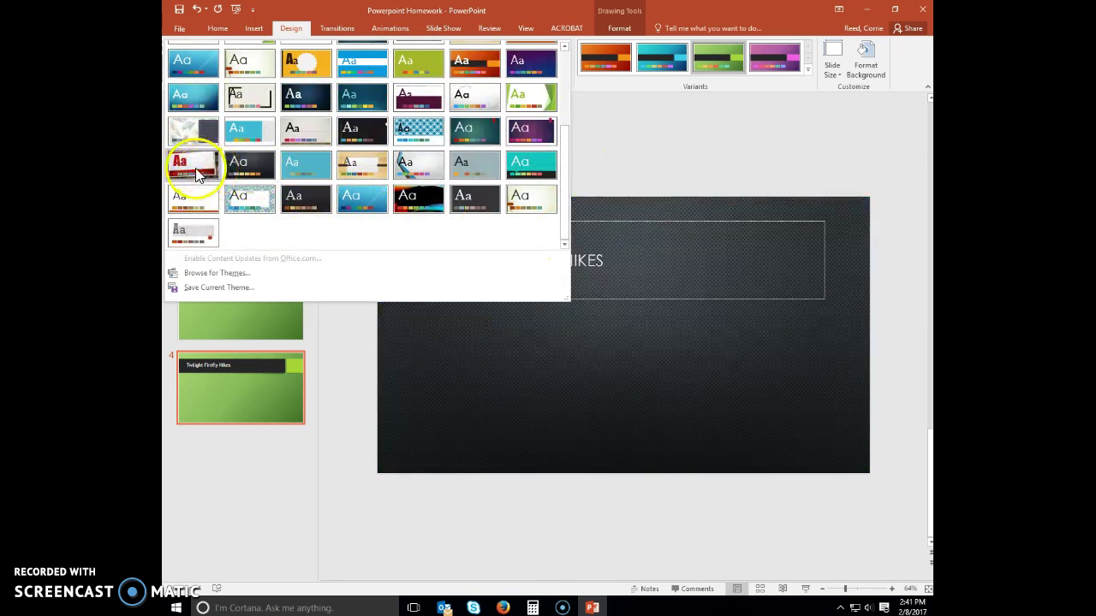
click(195, 168)
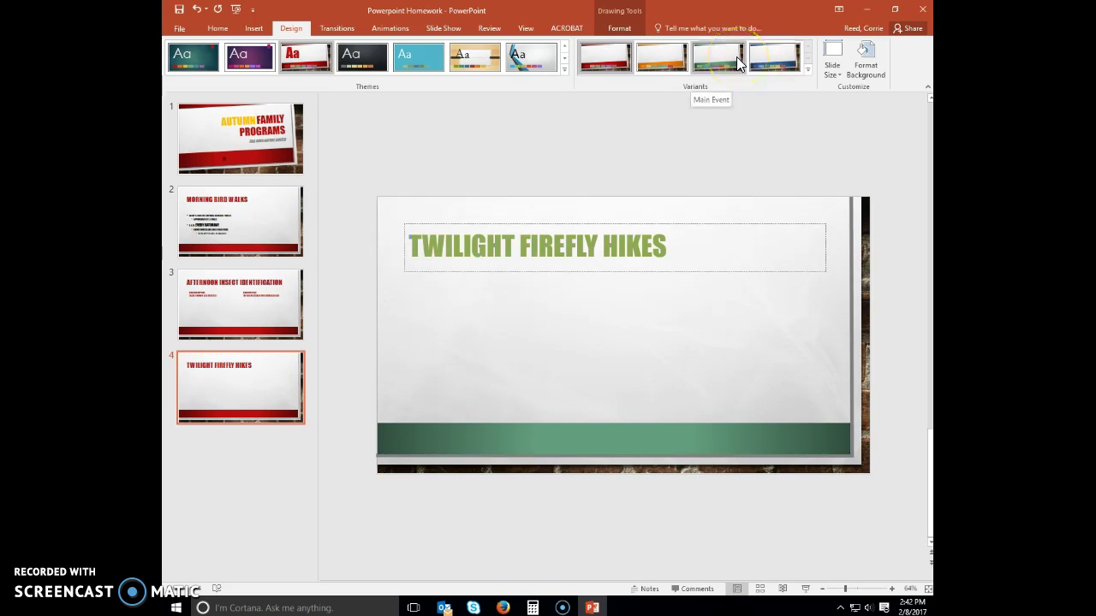
Step: Choose the third (green) variant in the Design tab's Variants group
click(721, 59)
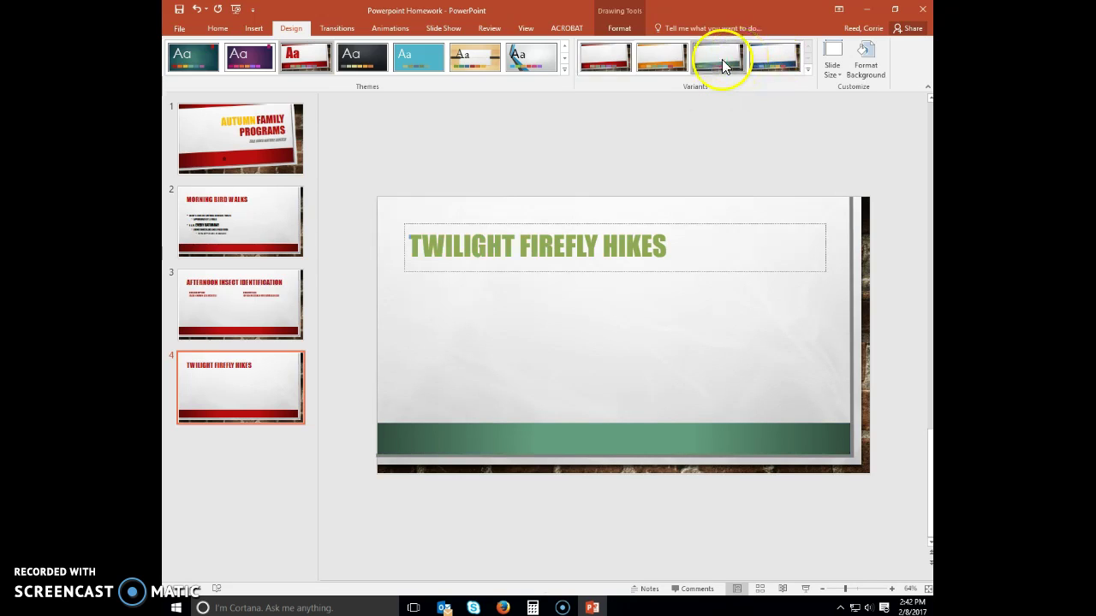